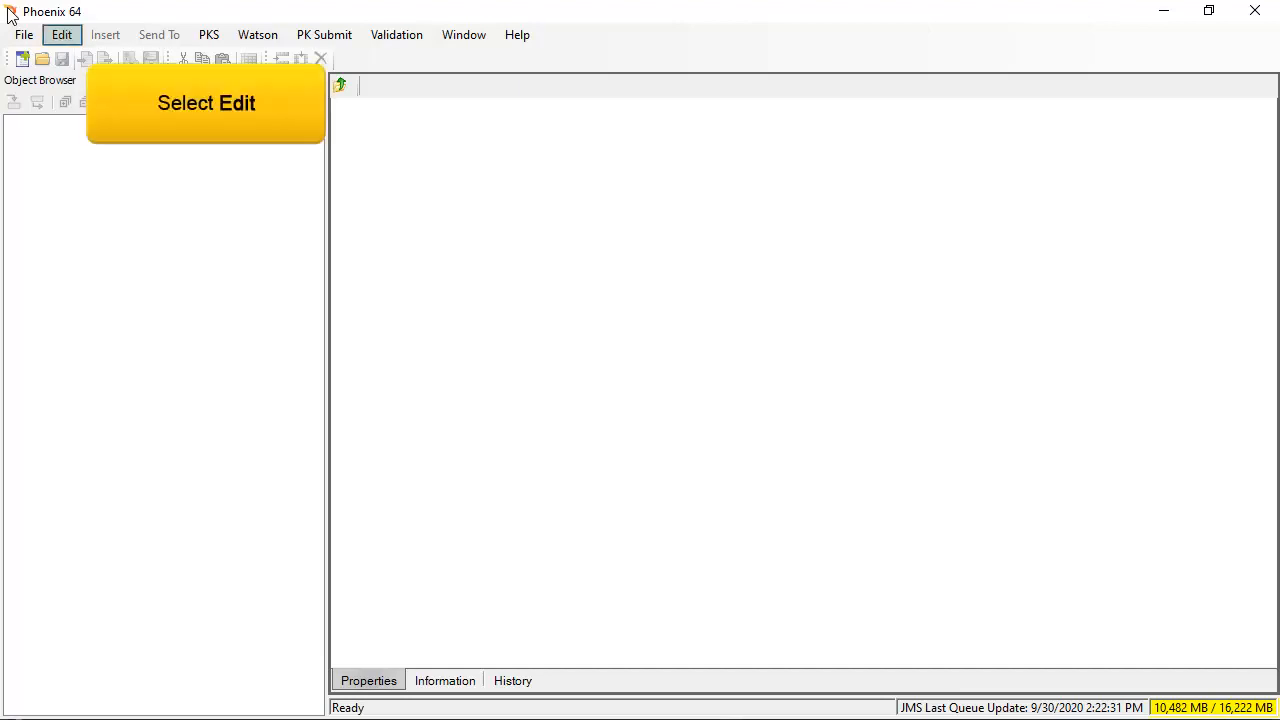
Open the R settings page in the application preferences.
{"action": "left_click", "coordinate": [62, 37]}
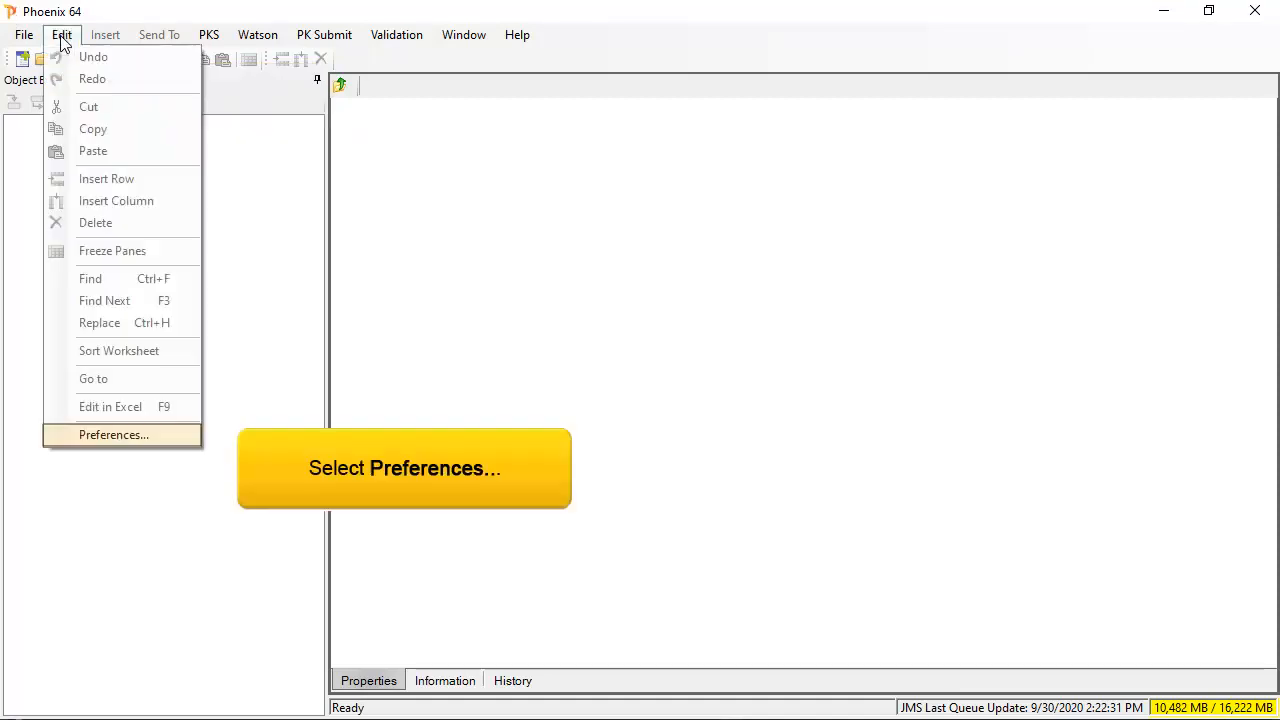
{"action": "left_click", "coordinate": [123, 434]}
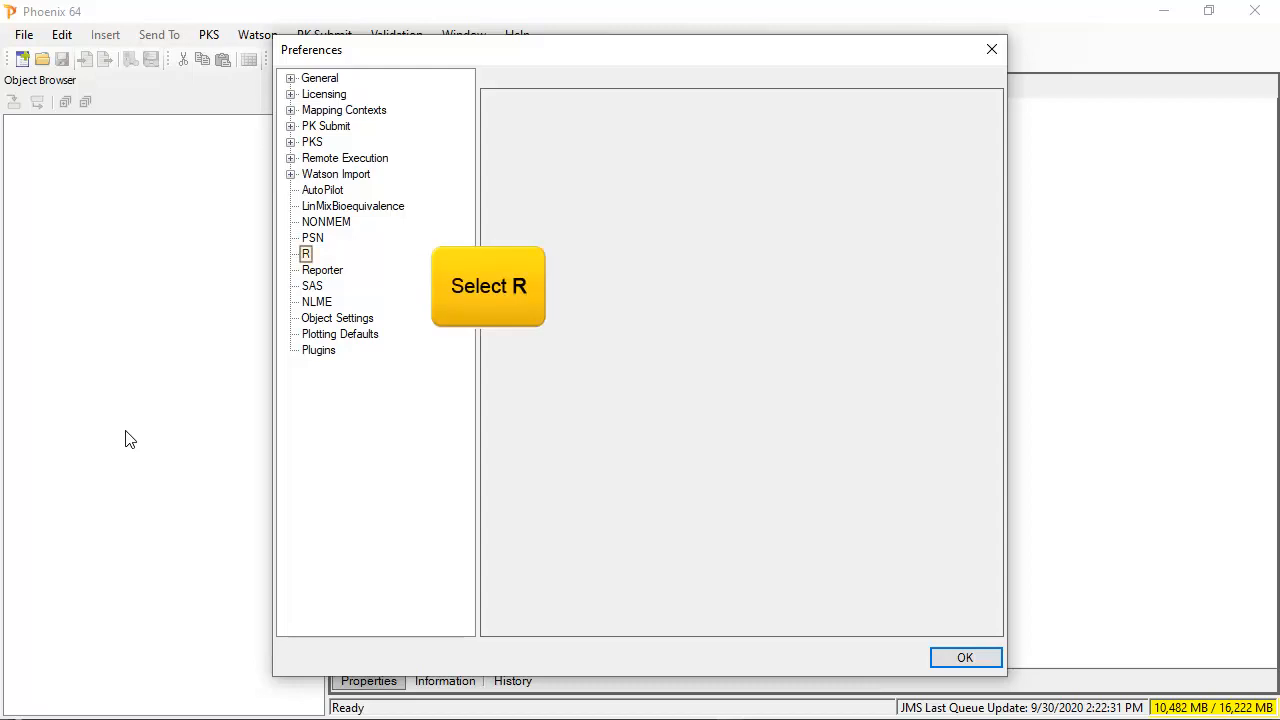
{"action": "left_click", "coordinate": [306, 255]}
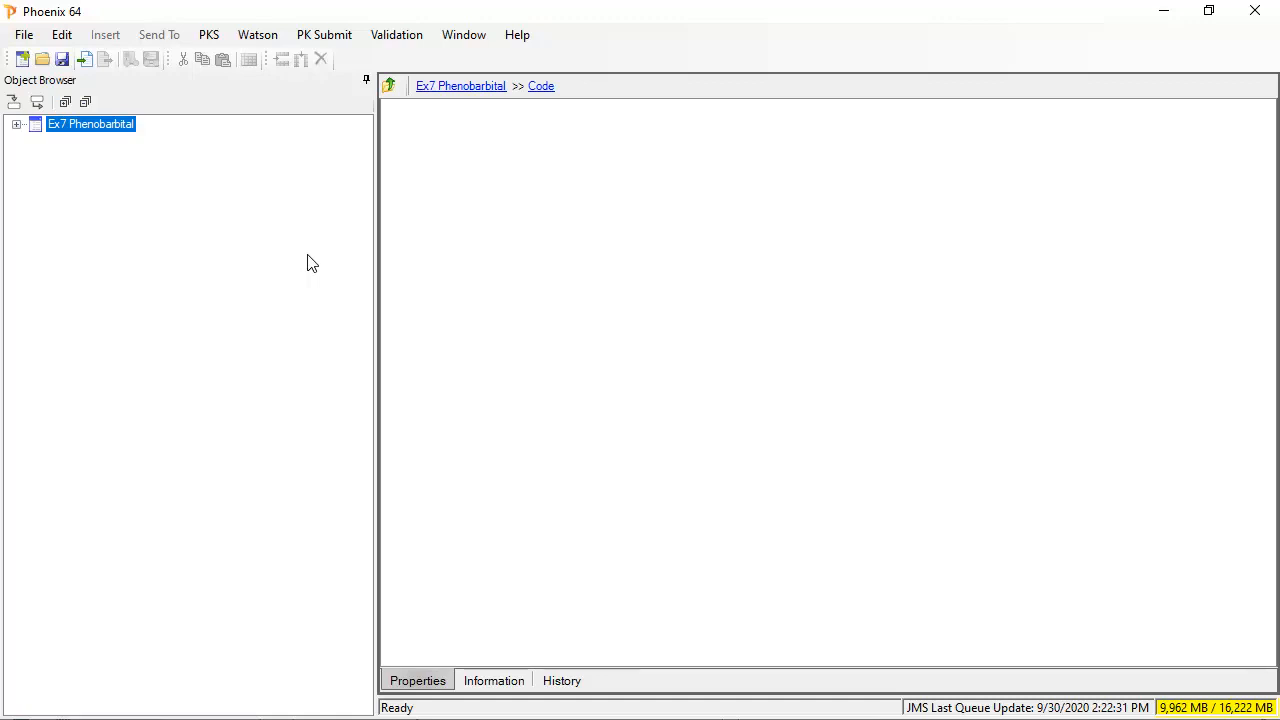
Expand the Ex7 Phenobarbital project and import the file R Script - GOF.txt into it.
{"action": "left_click", "coordinate": [16, 124]}
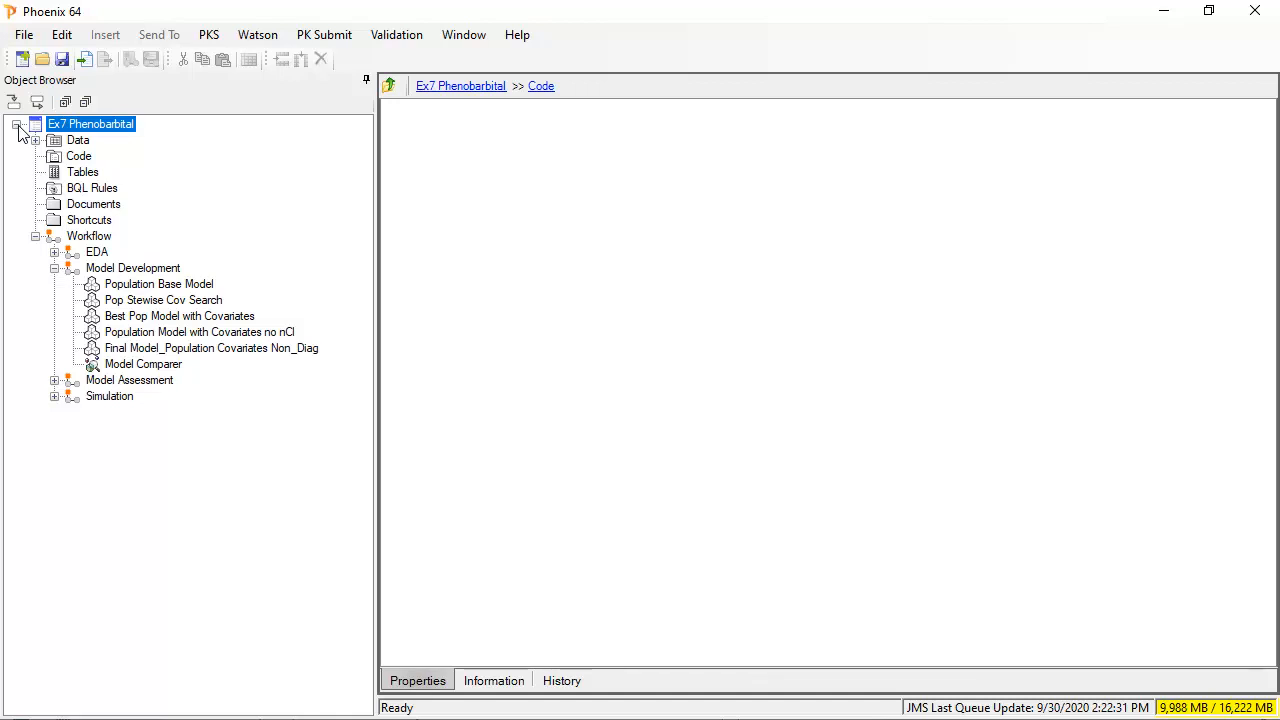
{"action": "left_click", "coordinate": [84, 60]}
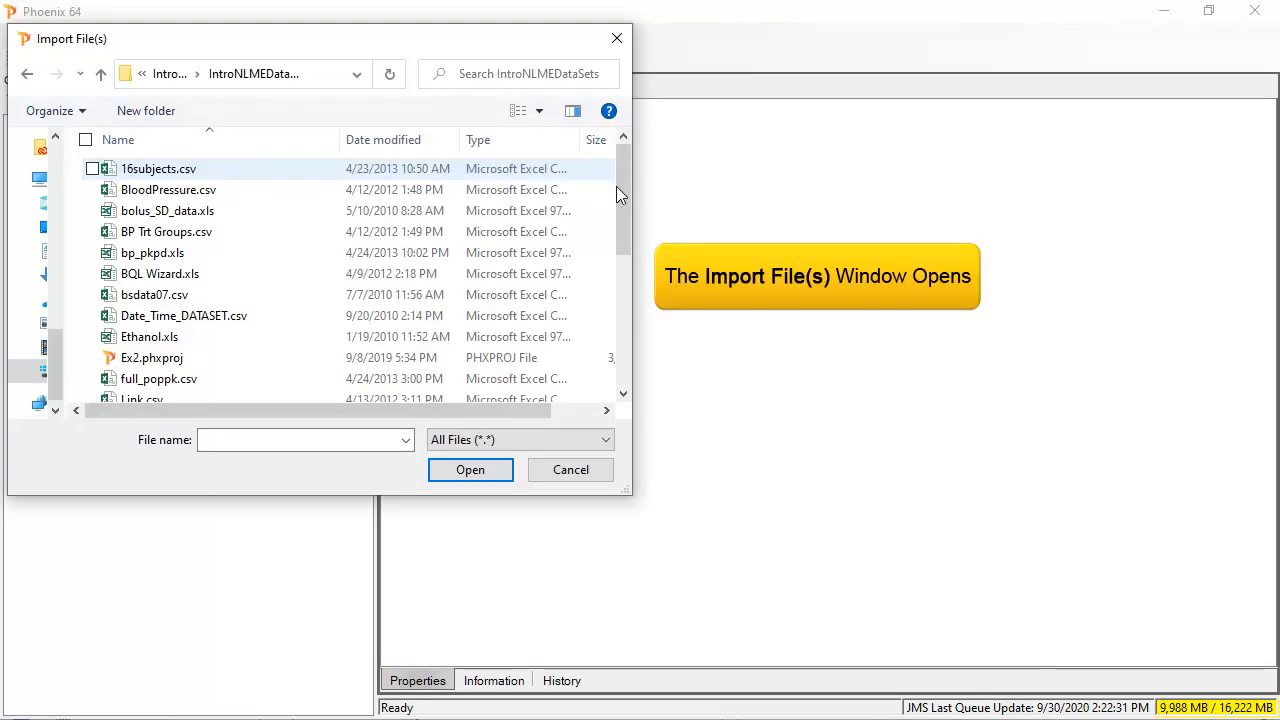
{"action": "left_click_drag", "start_coordinate": [616, 186], "coordinate": [628, 338]}
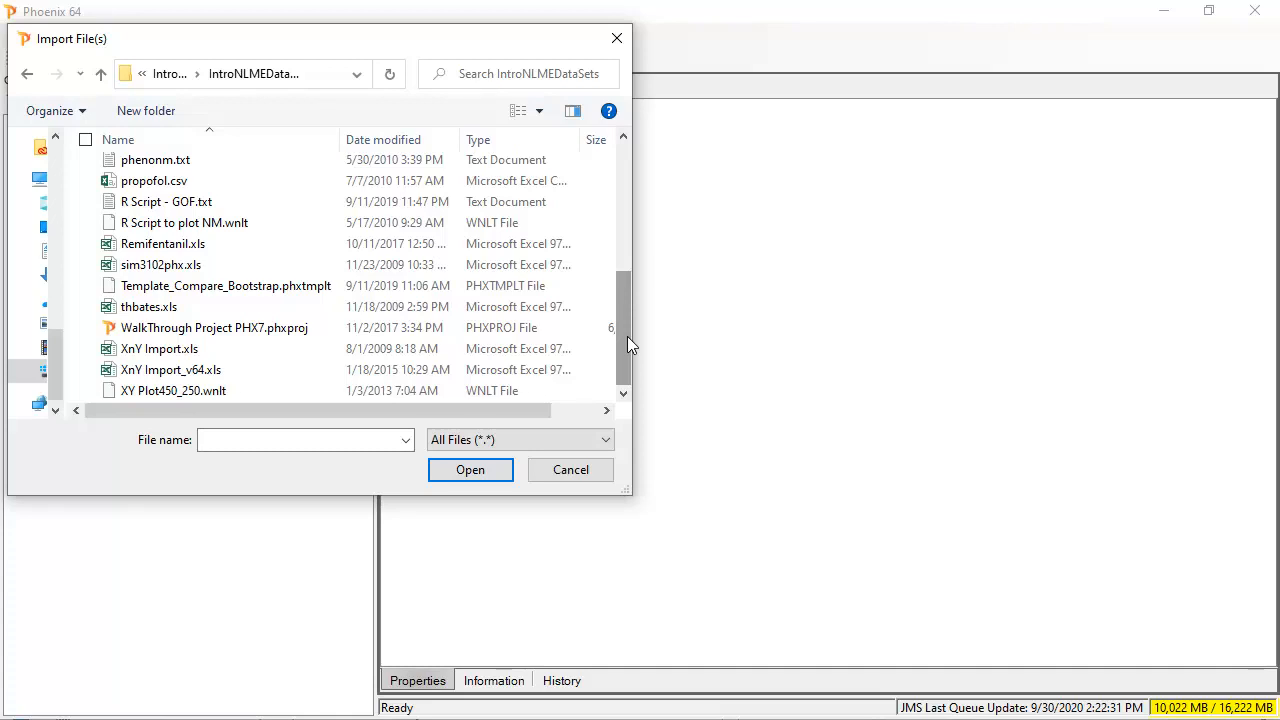
{"action": "left_click", "coordinate": [92, 201]}
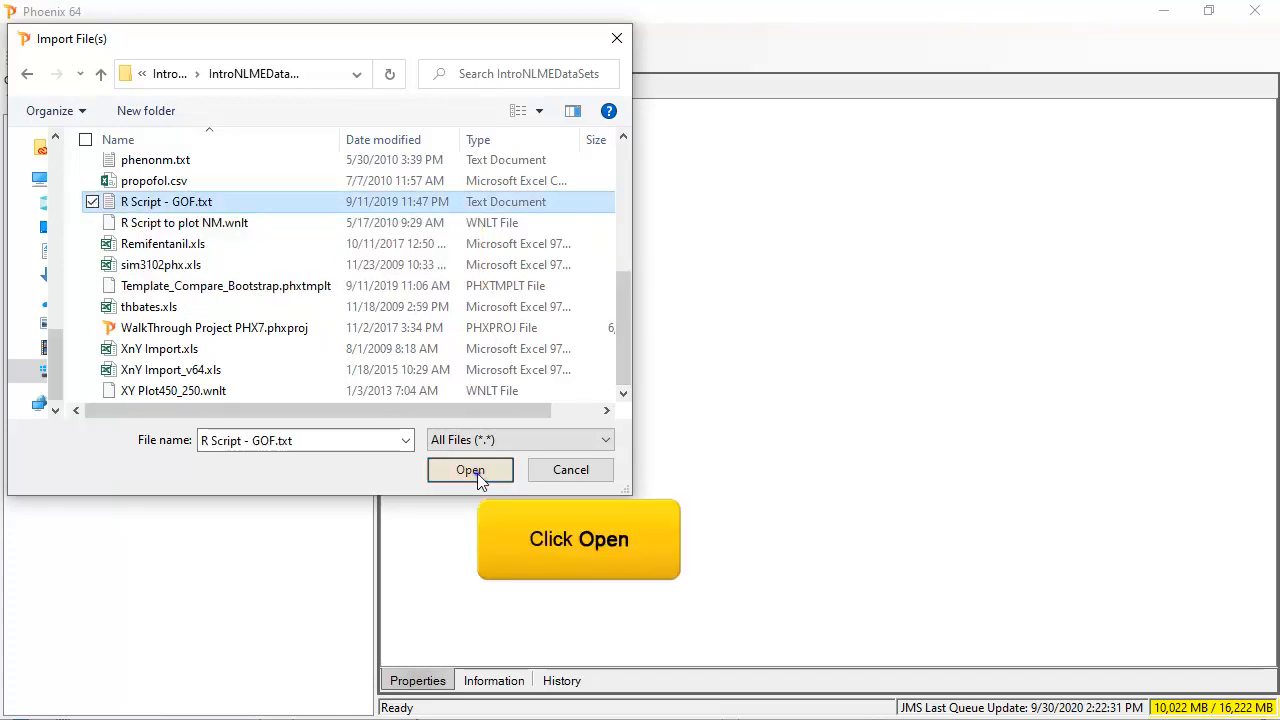
{"action": "left_click", "coordinate": [445, 472]}
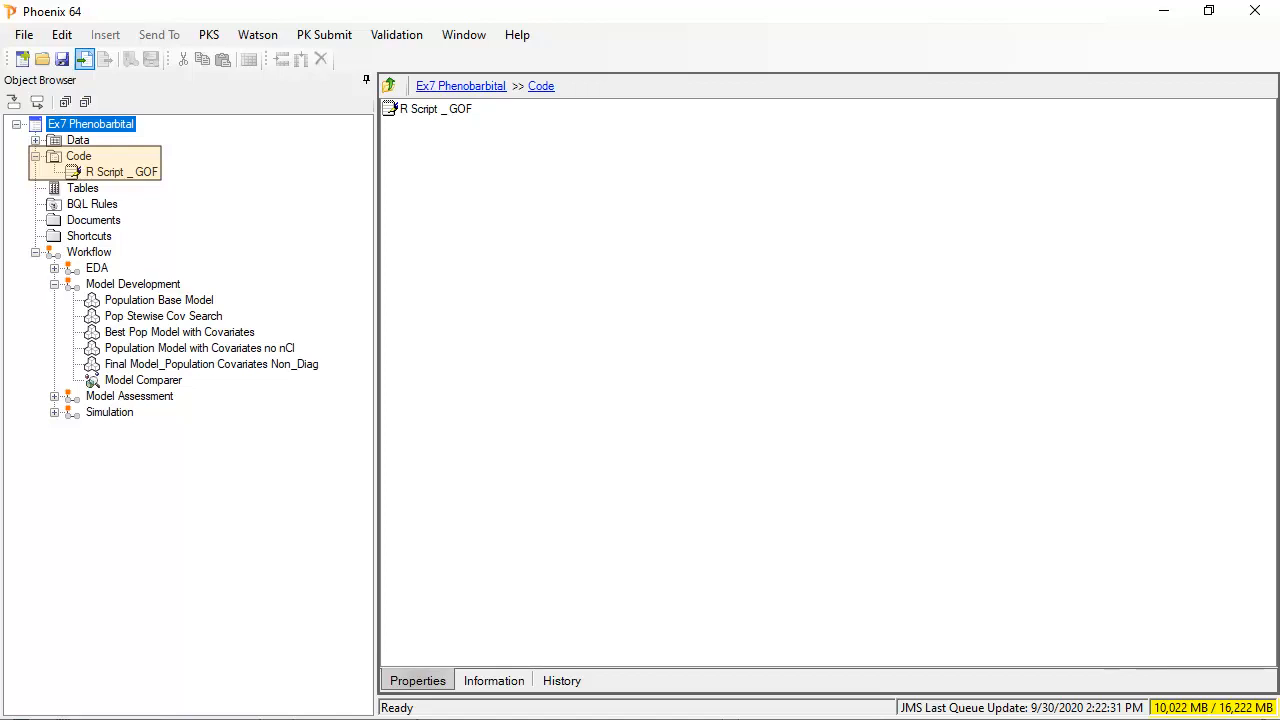
Insert an R Shell object into the project's main Workflow.
{"action": "left_click", "coordinate": [90, 251]}
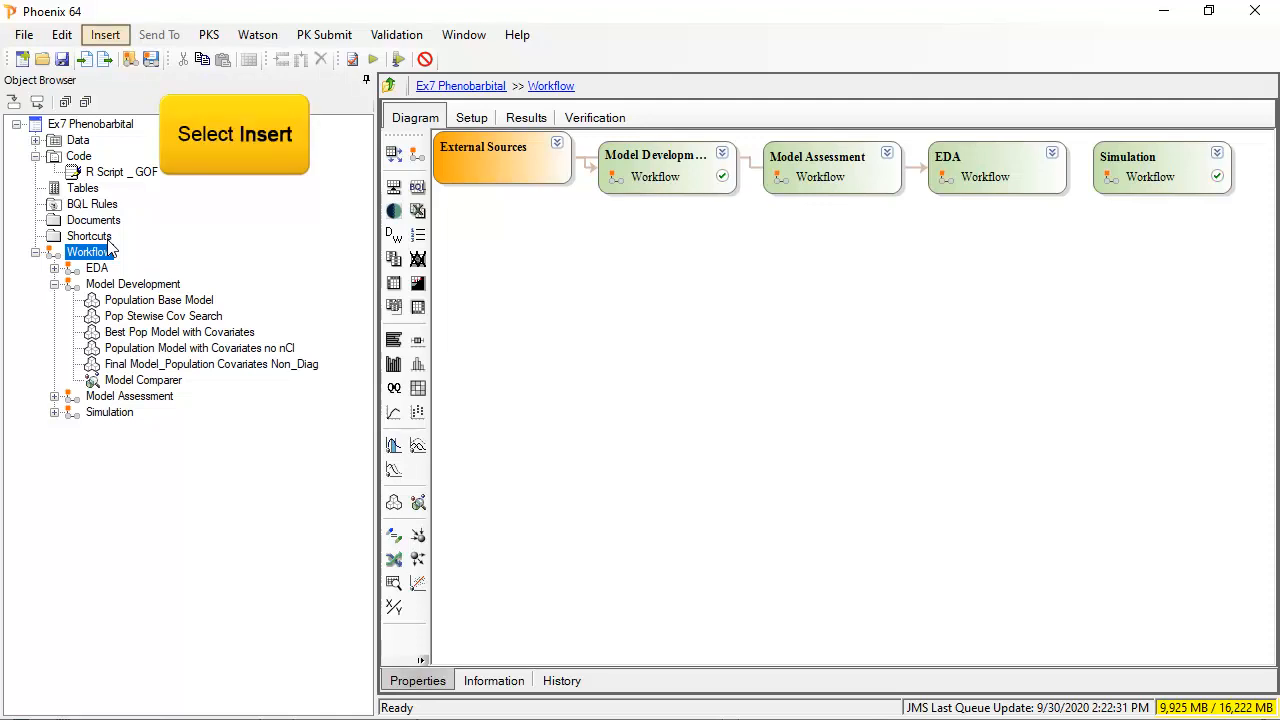
{"action": "left_click", "coordinate": [104, 38]}
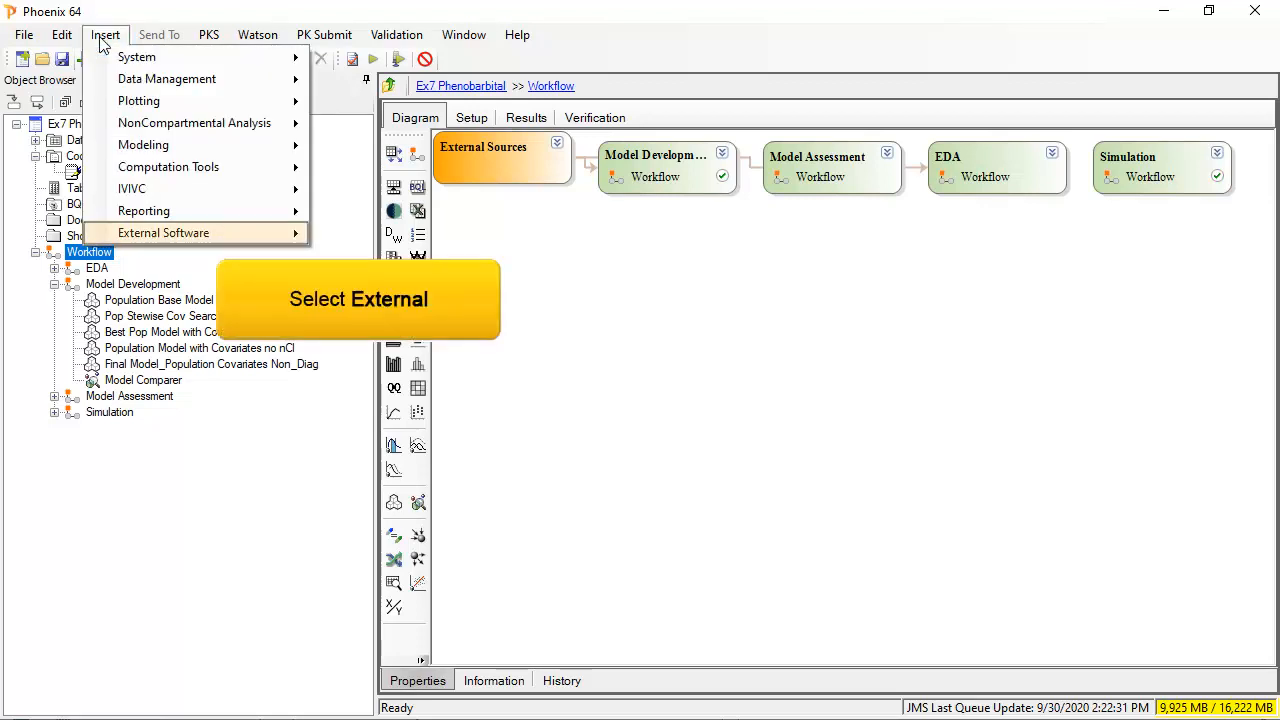
{"action": "left_click", "coordinate": [157, 233]}
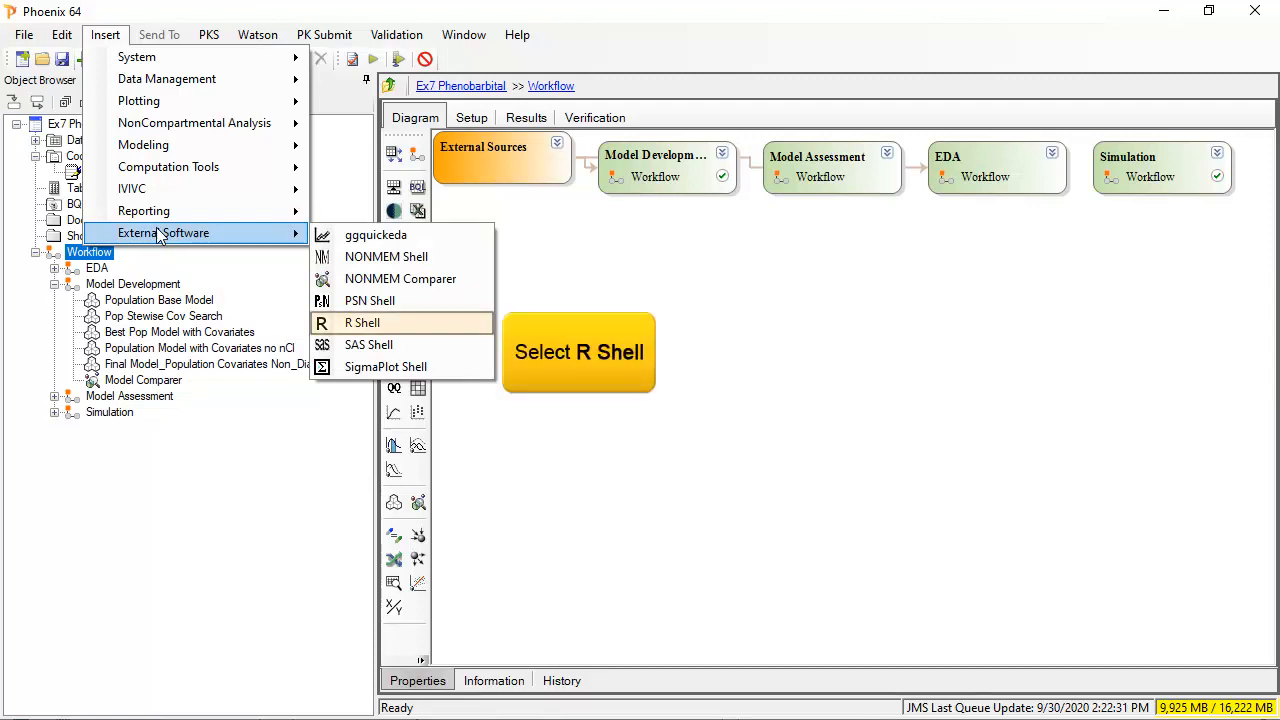
{"action": "left_click", "coordinate": [324, 326]}
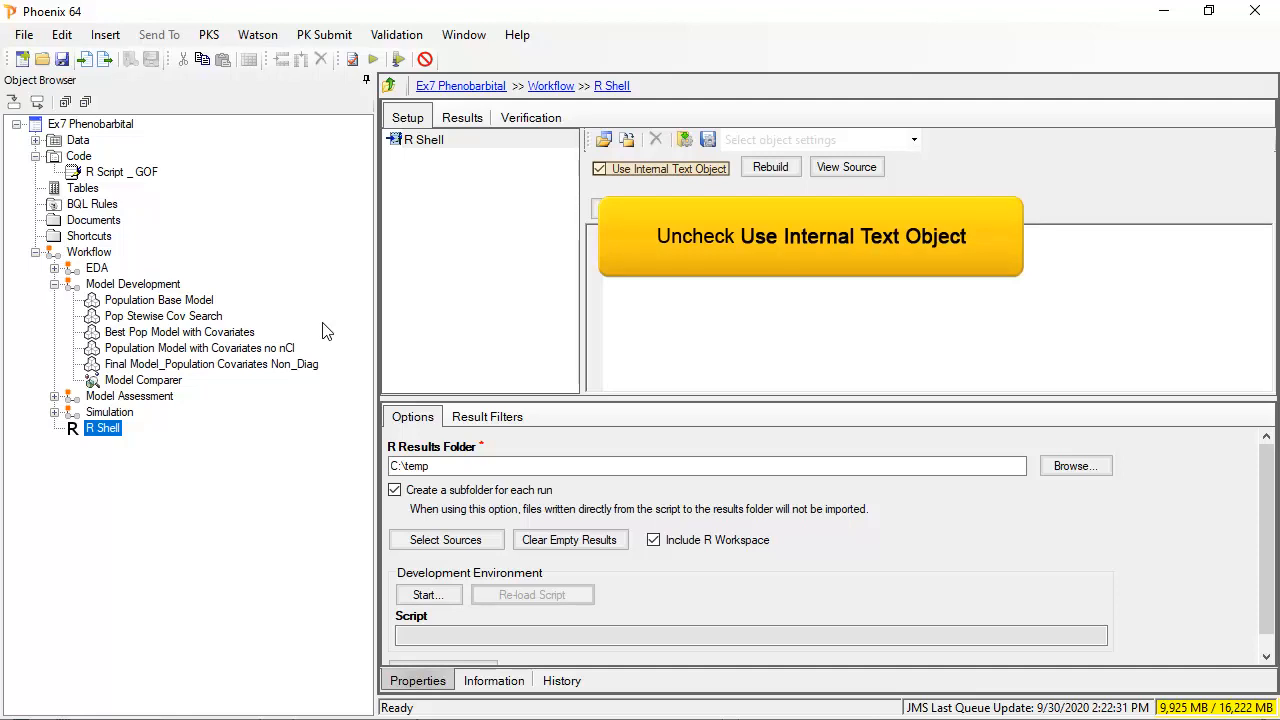
Turn off the internal text object for the R Shell and use the imported R Script _ GOF as its code source.
{"action": "left_click", "coordinate": [600, 169]}
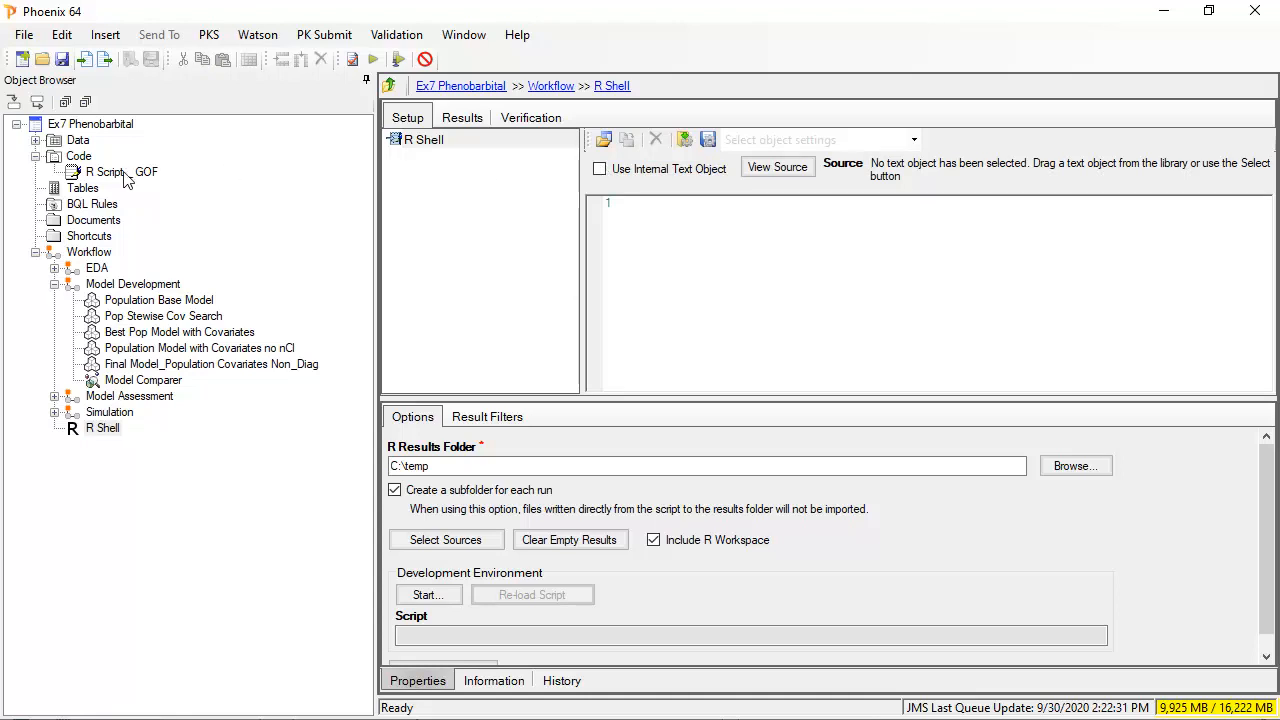
{"action": "left_click_drag", "start_coordinate": [125, 172], "coordinate": [655, 255]}
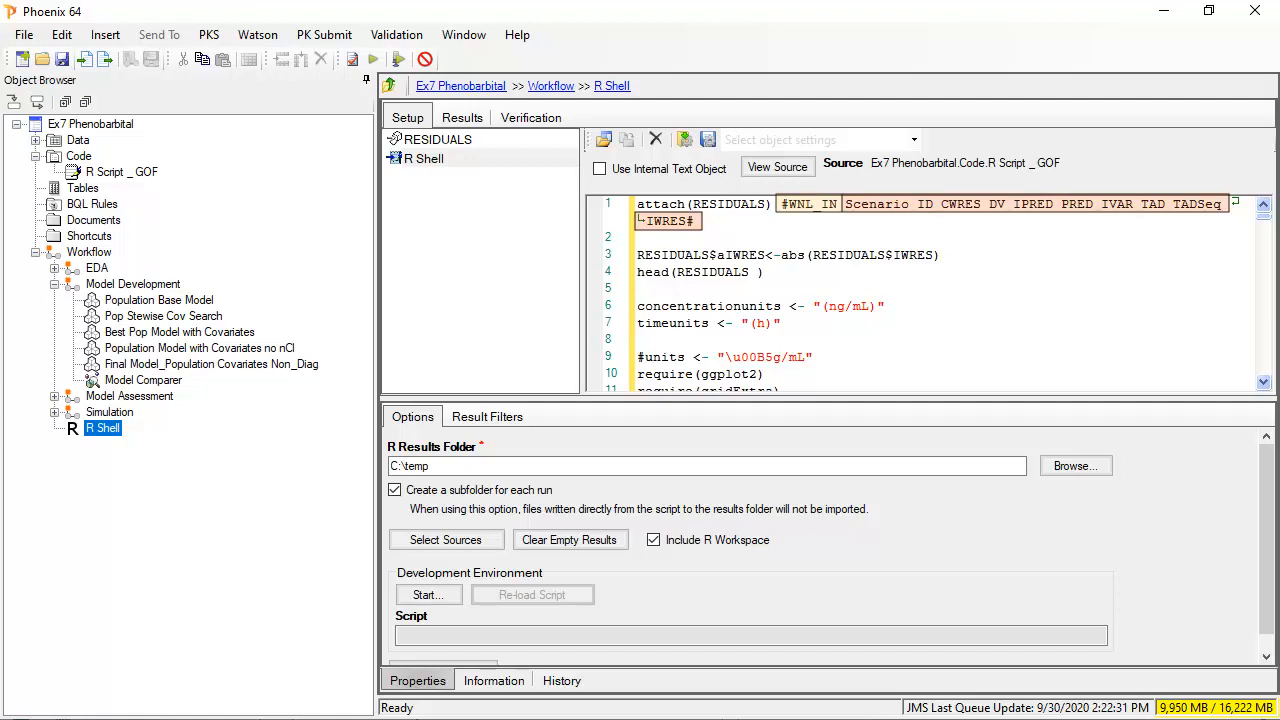
{"action": "left_click_drag", "start_coordinate": [728, 398], "coordinate": [728, 459]}
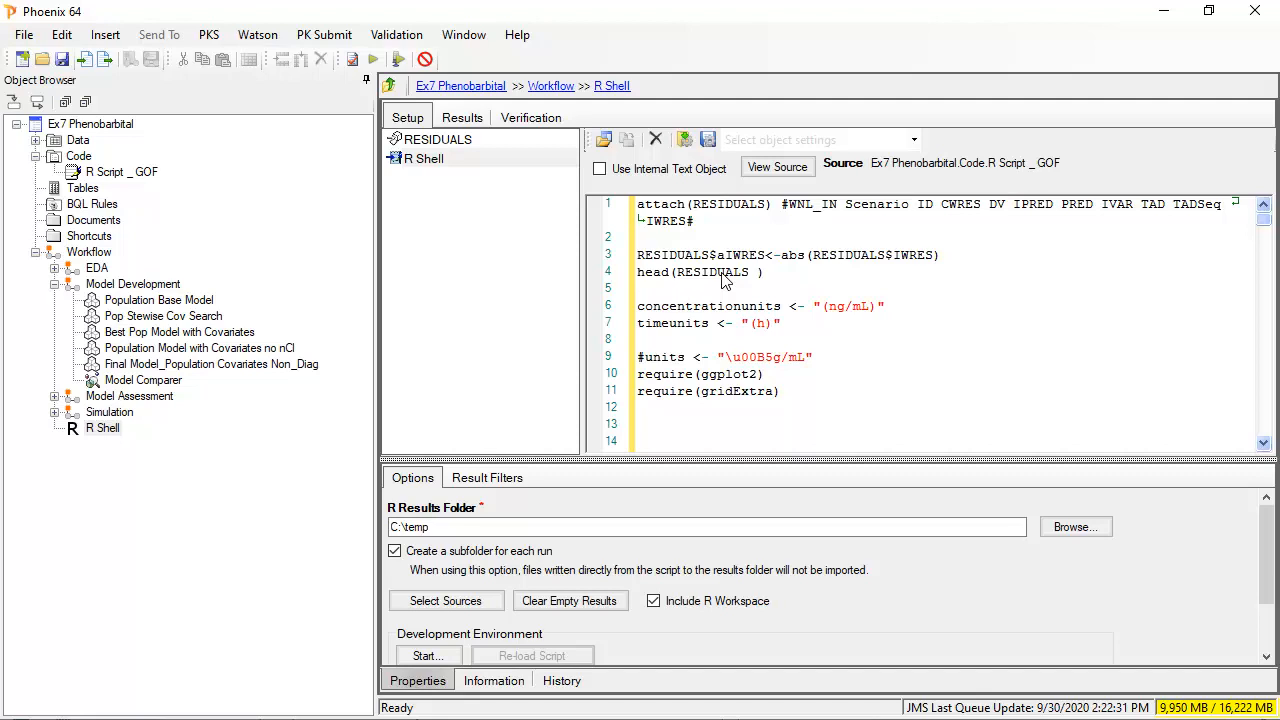
Map the Residuals result of Final Model_Population Covariates Non_Diag to the R Shell's RESIDUALS input.
{"action": "left_click", "coordinate": [450, 143]}
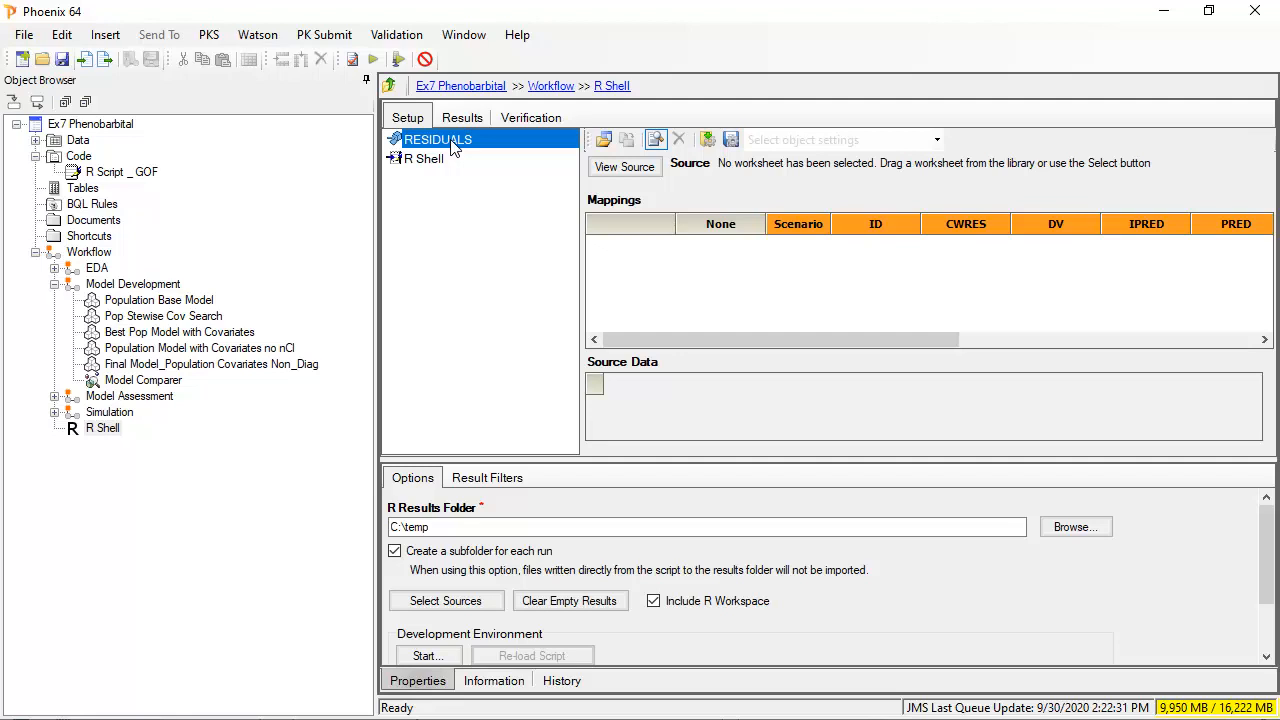
{"action": "left_click_drag", "start_coordinate": [275, 368], "coordinate": [743, 289]}
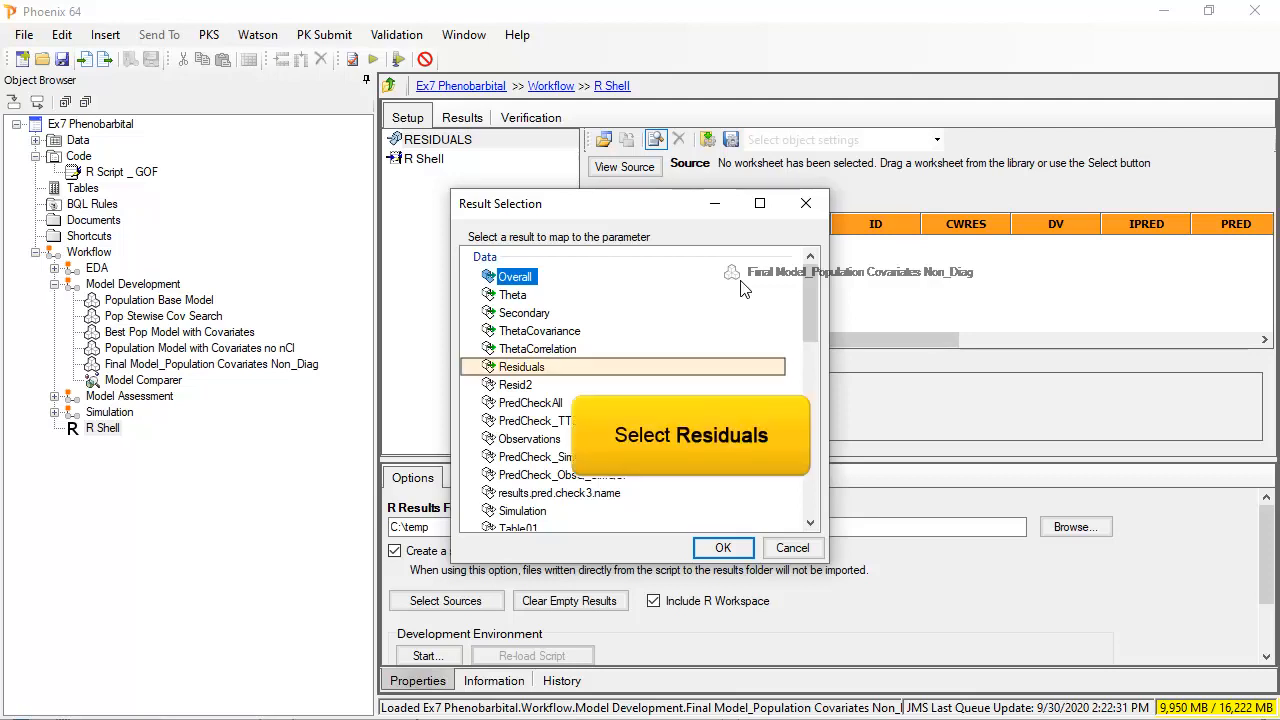
{"action": "left_click", "coordinate": [536, 369]}
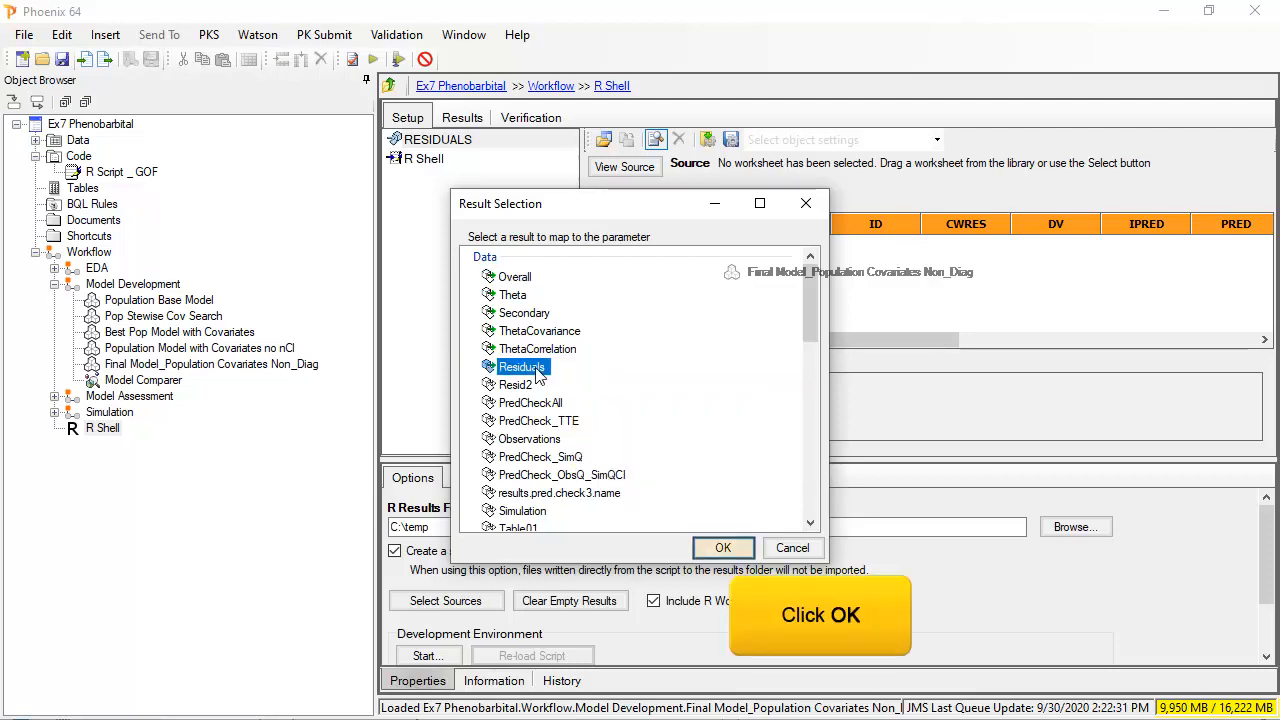
{"action": "left_click", "coordinate": [726, 550]}
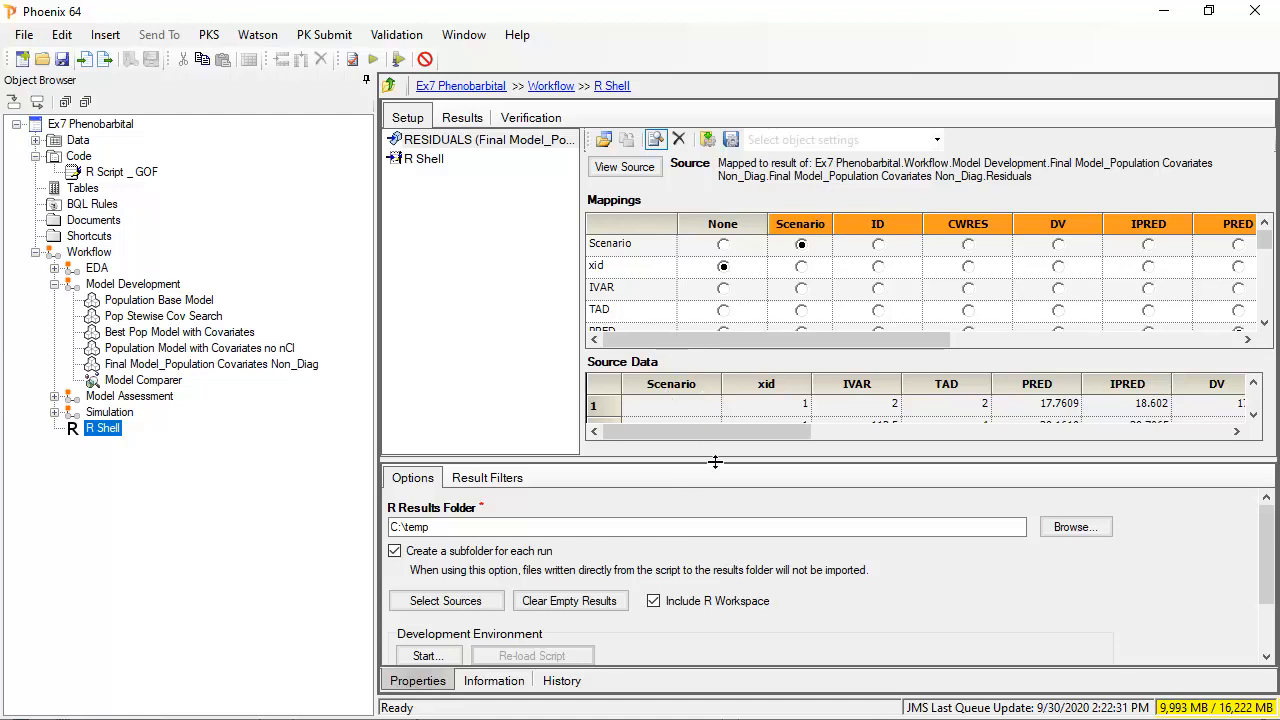
Map the xid column to ID in the RESIDUALS mappings and check the remaining column mappings.
{"action": "left_click_drag", "start_coordinate": [715, 461], "coordinate": [735, 582]}
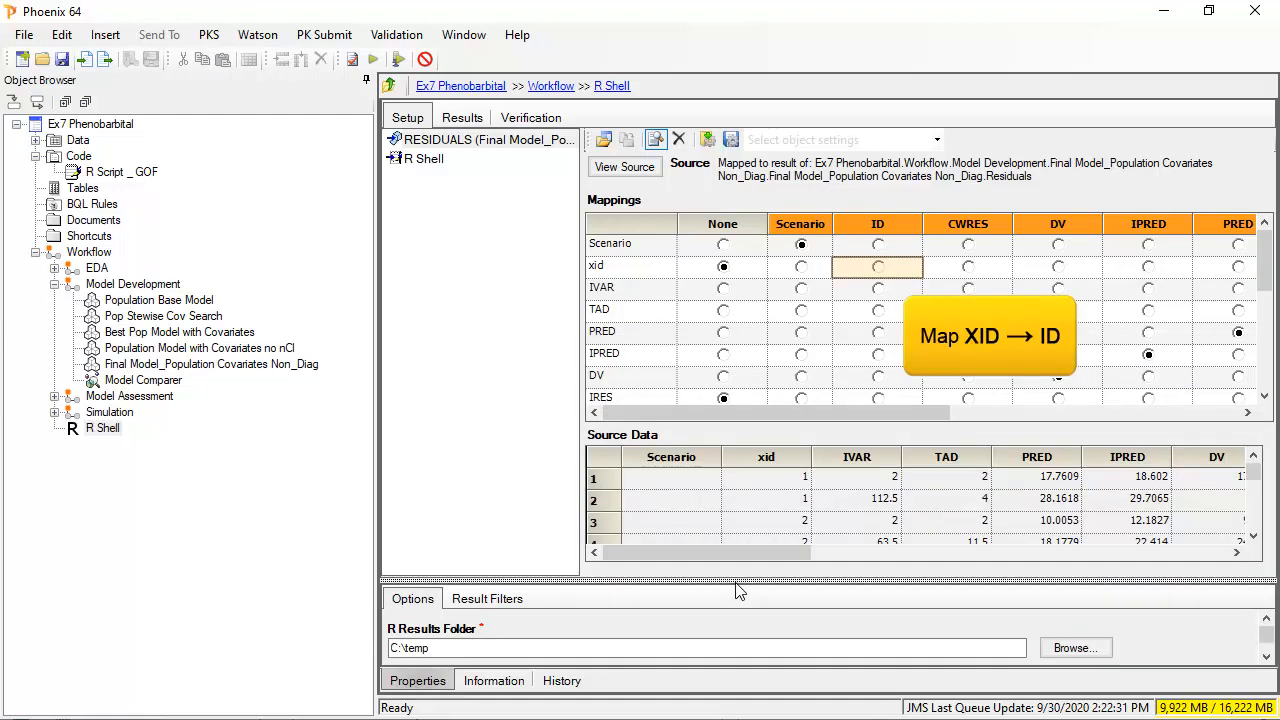
{"action": "left_click", "coordinate": [877, 267]}
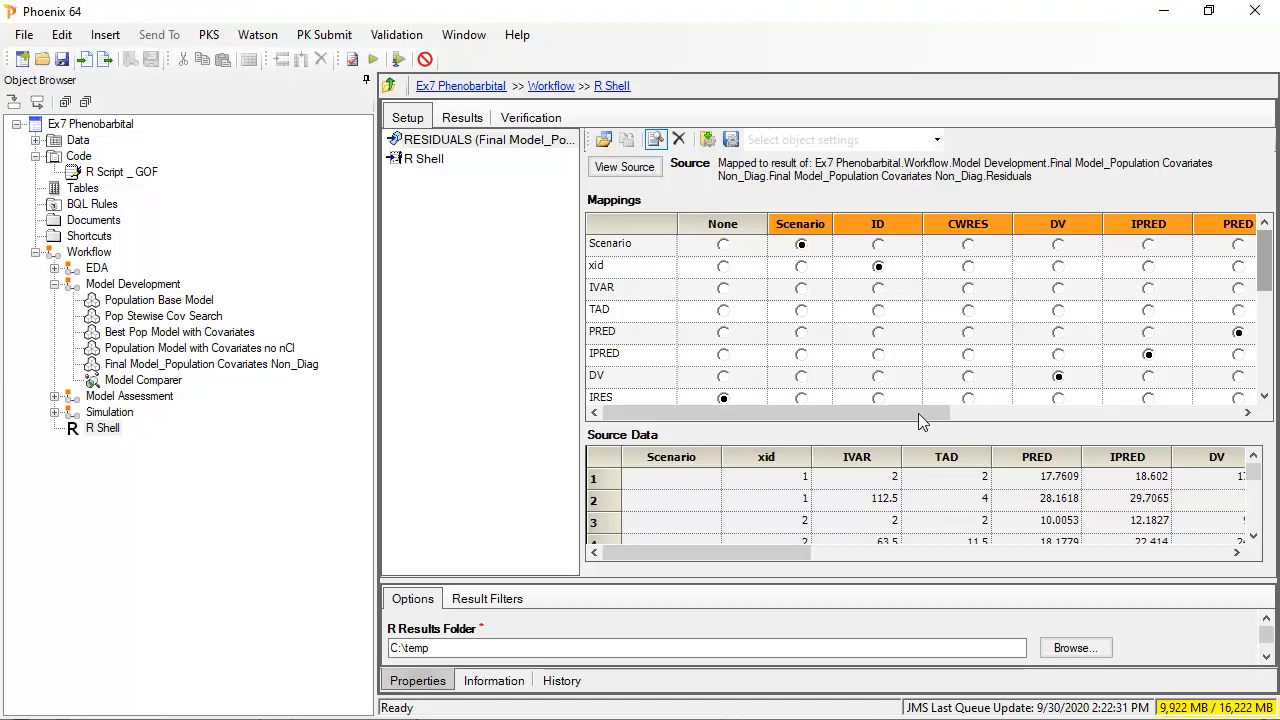
{"action": "left_click_drag", "start_coordinate": [918, 414], "coordinate": [1253, 410]}
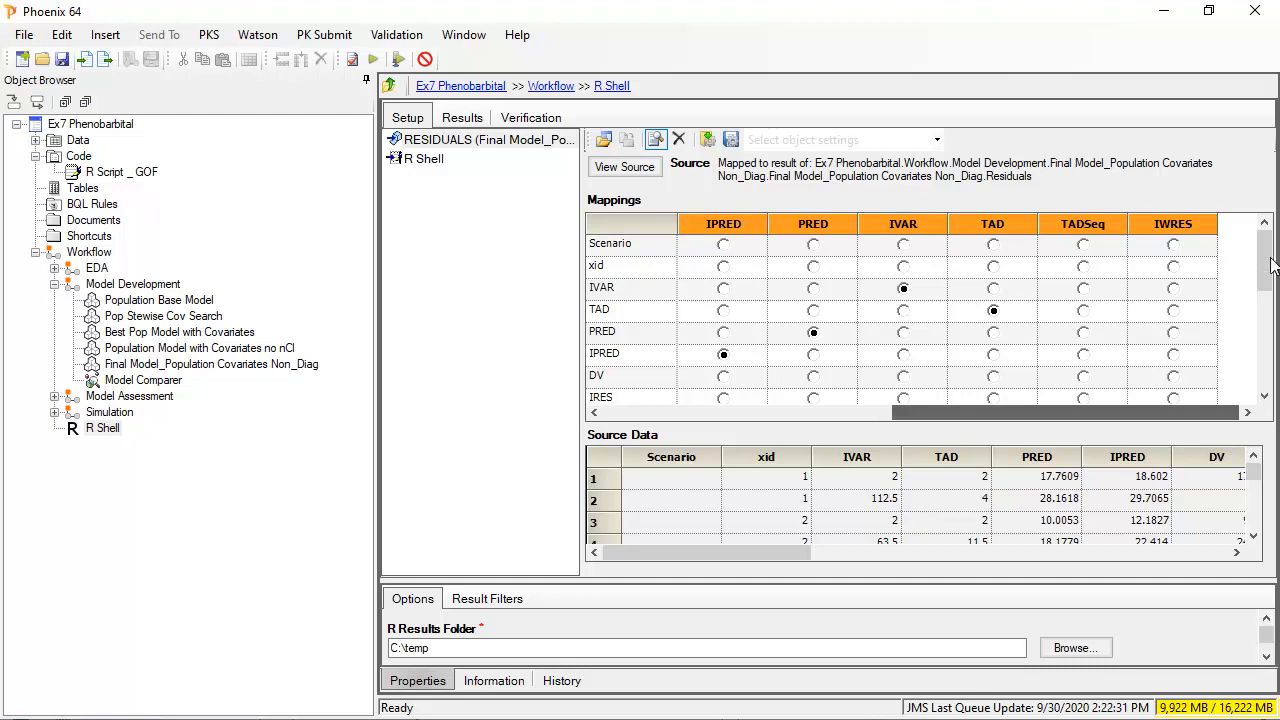
{"action": "left_click_drag", "start_coordinate": [1269, 258], "coordinate": [1271, 312]}
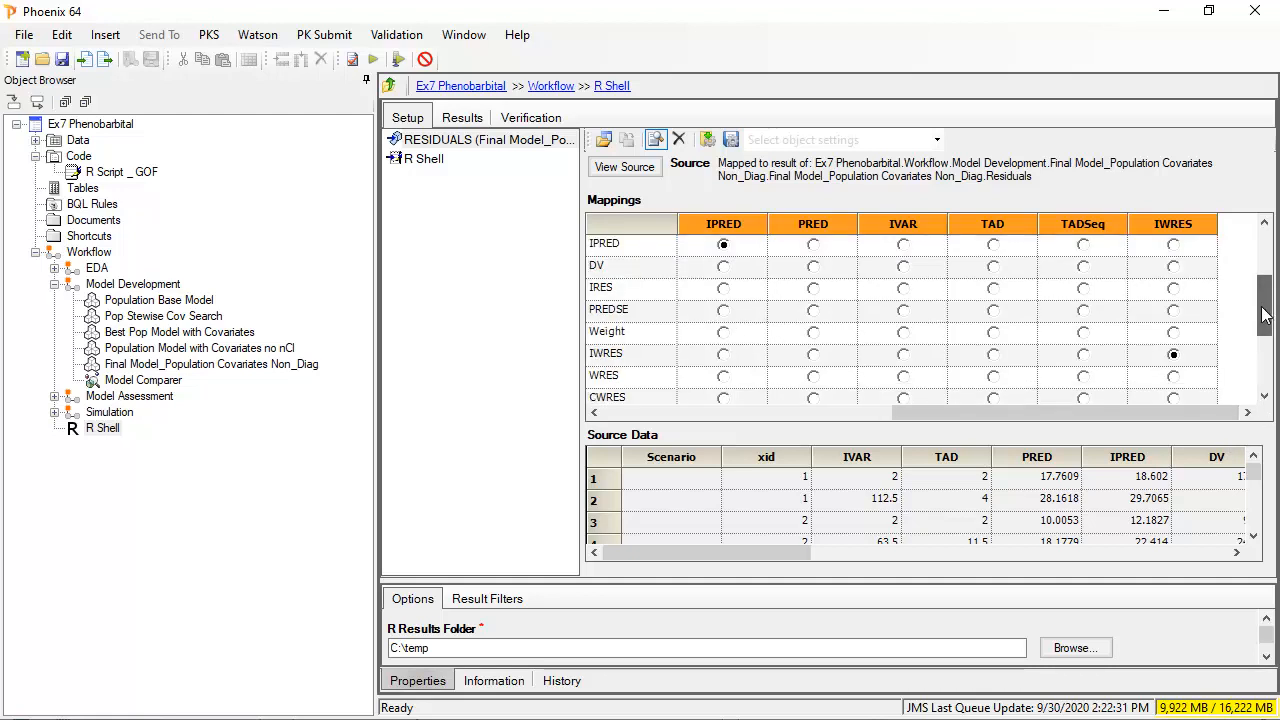
{"action": "left_click_drag", "start_coordinate": [1272, 250], "coordinate": [1268, 228]}
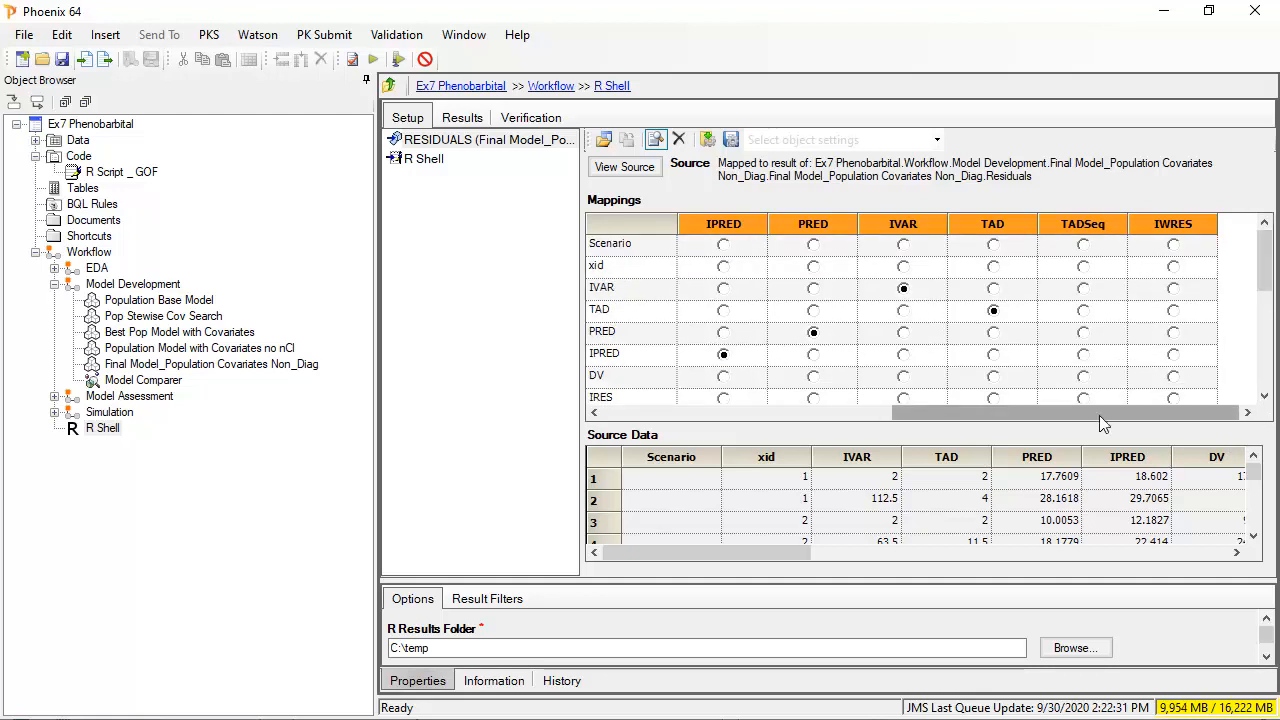
{"action": "left_click_drag", "start_coordinate": [1099, 415], "coordinate": [665, 427]}
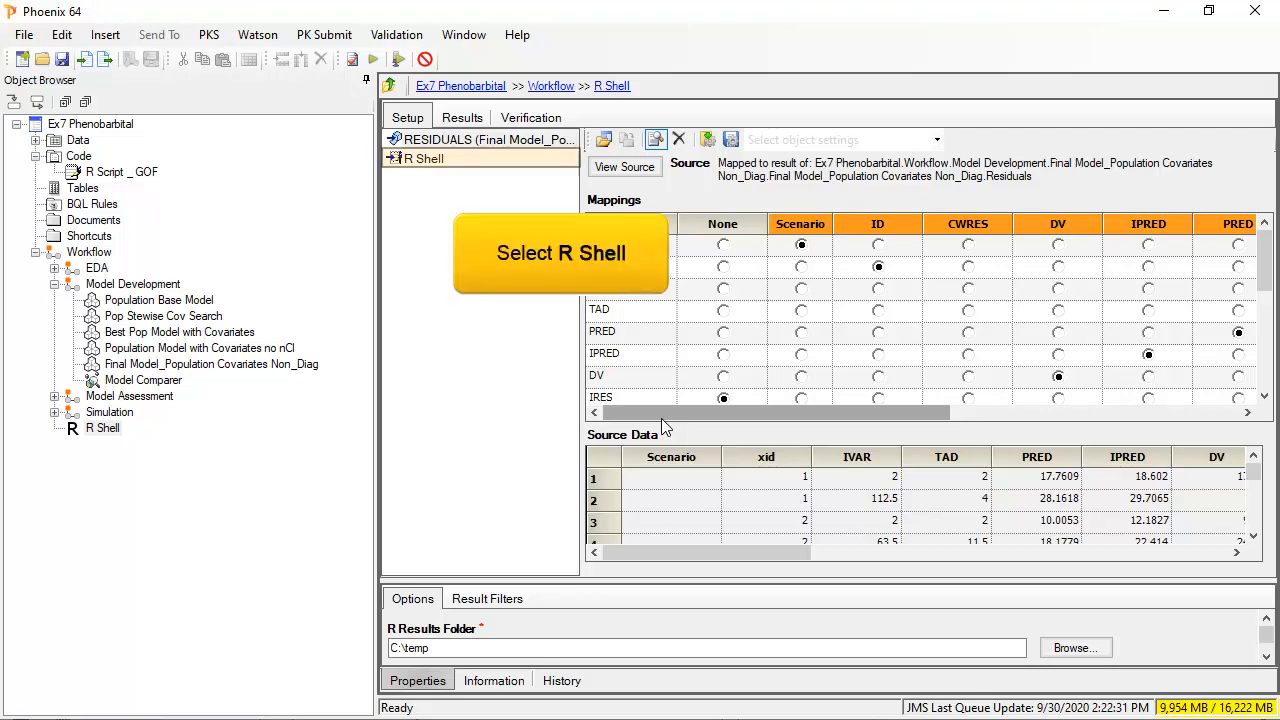
Review the plot export code in the R Shell script and execute the object.
{"action": "left_click", "coordinate": [440, 160]}
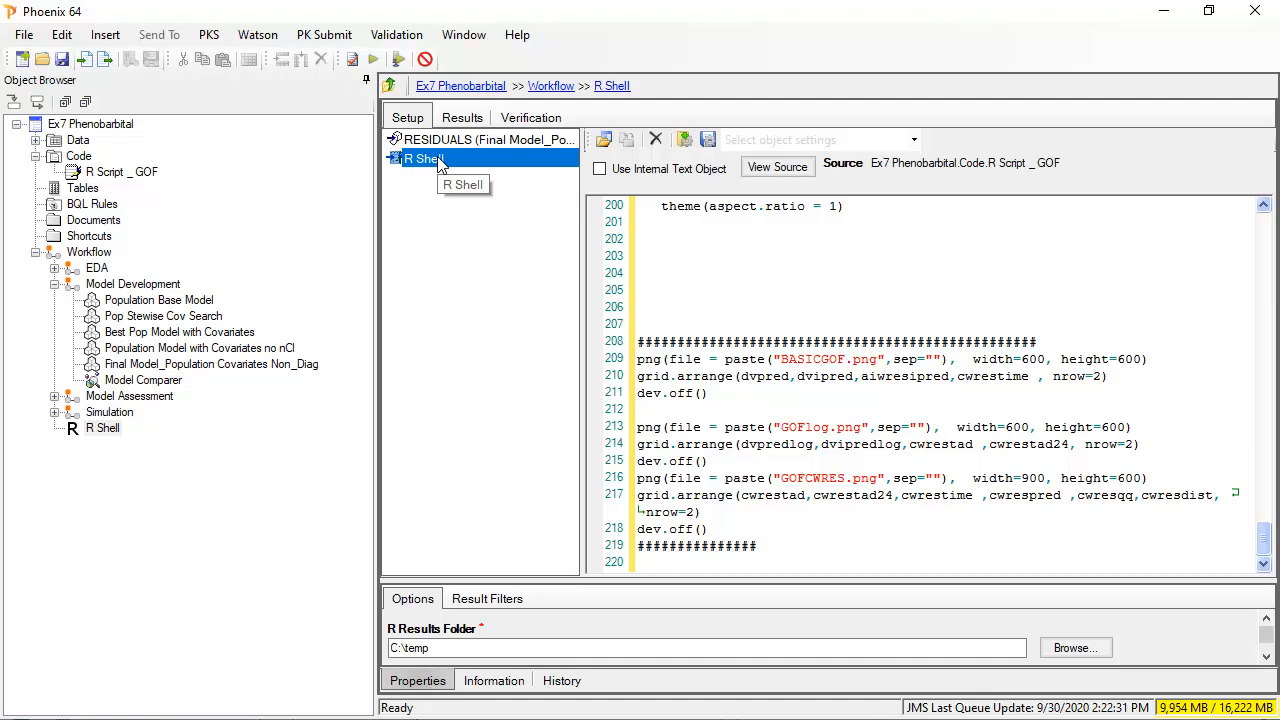
{"action": "left_click", "coordinate": [372, 59]}
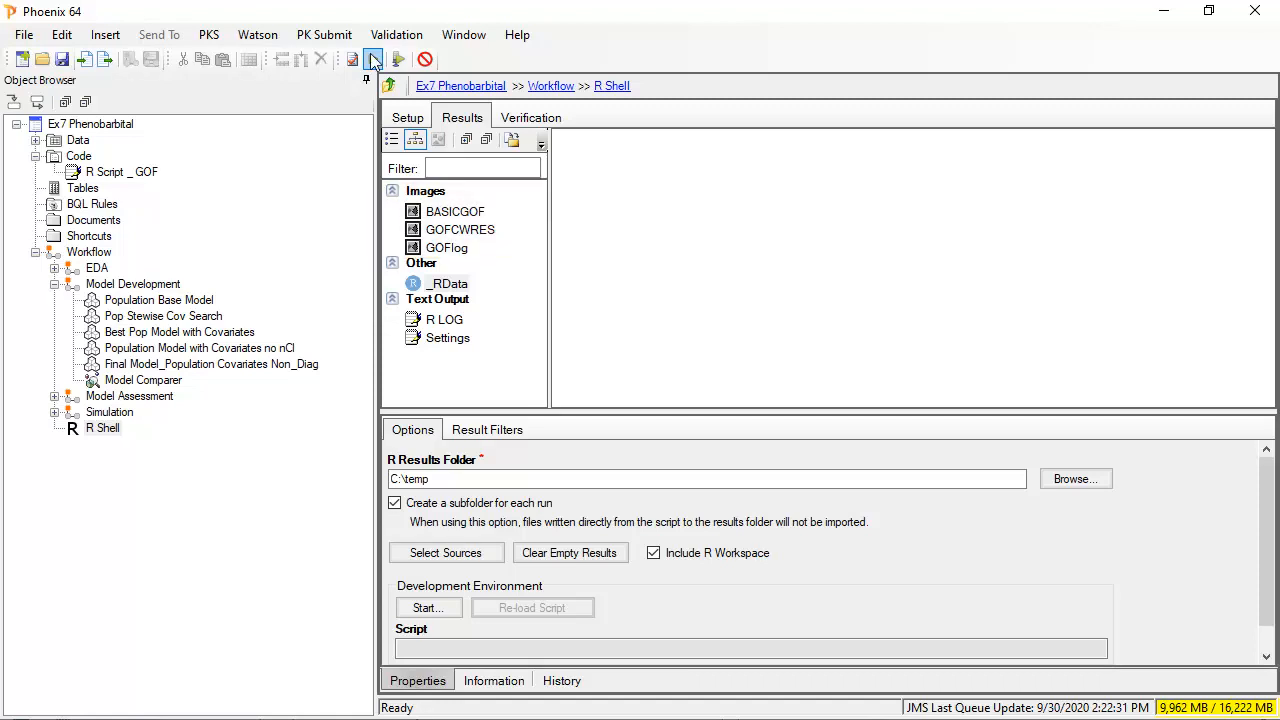
Examine the BASICGOF, GOFCWRES and GOFlog plots, the _RData item, the R LOG and the Settings output of the run.
{"action": "left_click", "coordinate": [441, 213]}
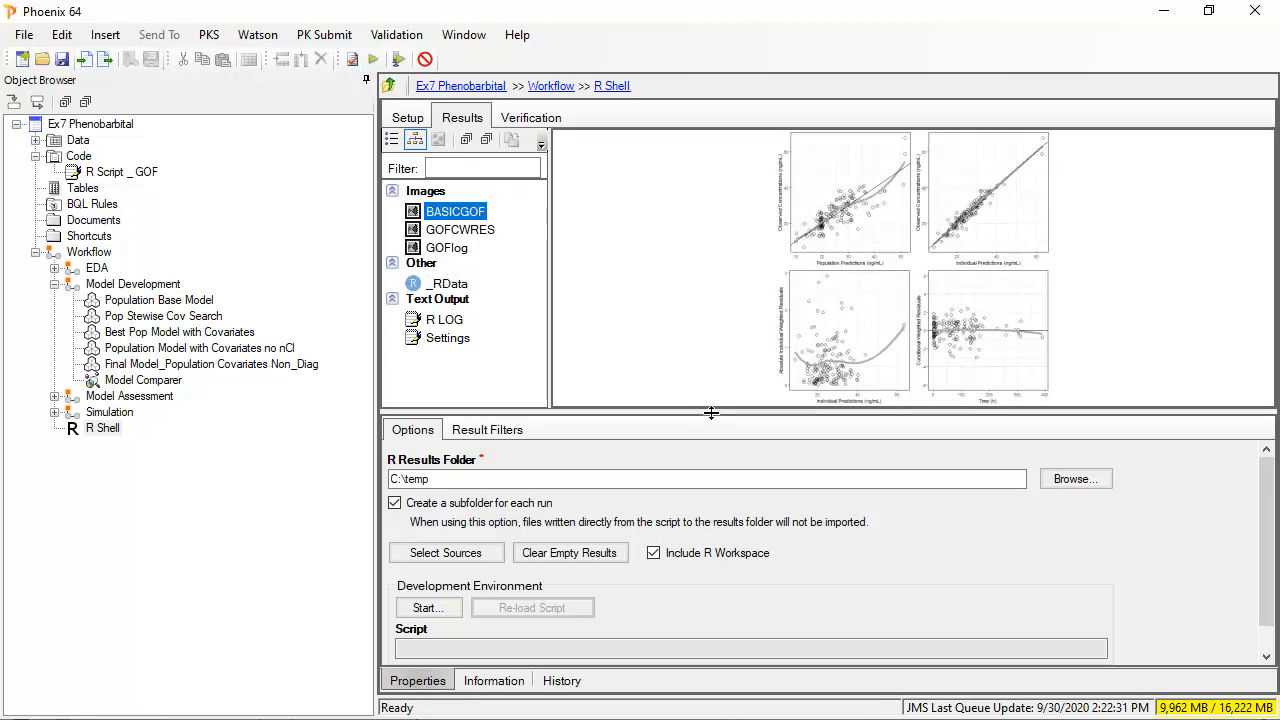
{"action": "left_click_drag", "start_coordinate": [710, 412], "coordinate": [710, 507]}
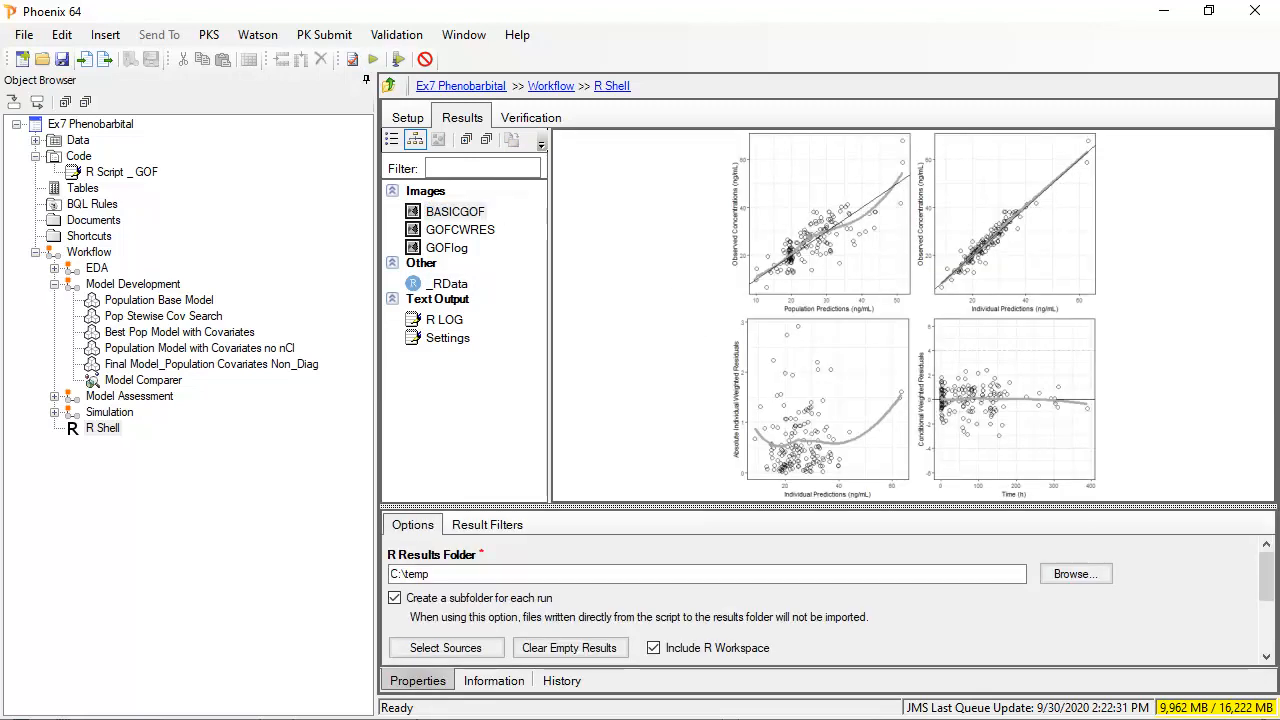
{"action": "left_click", "coordinate": [458, 231]}
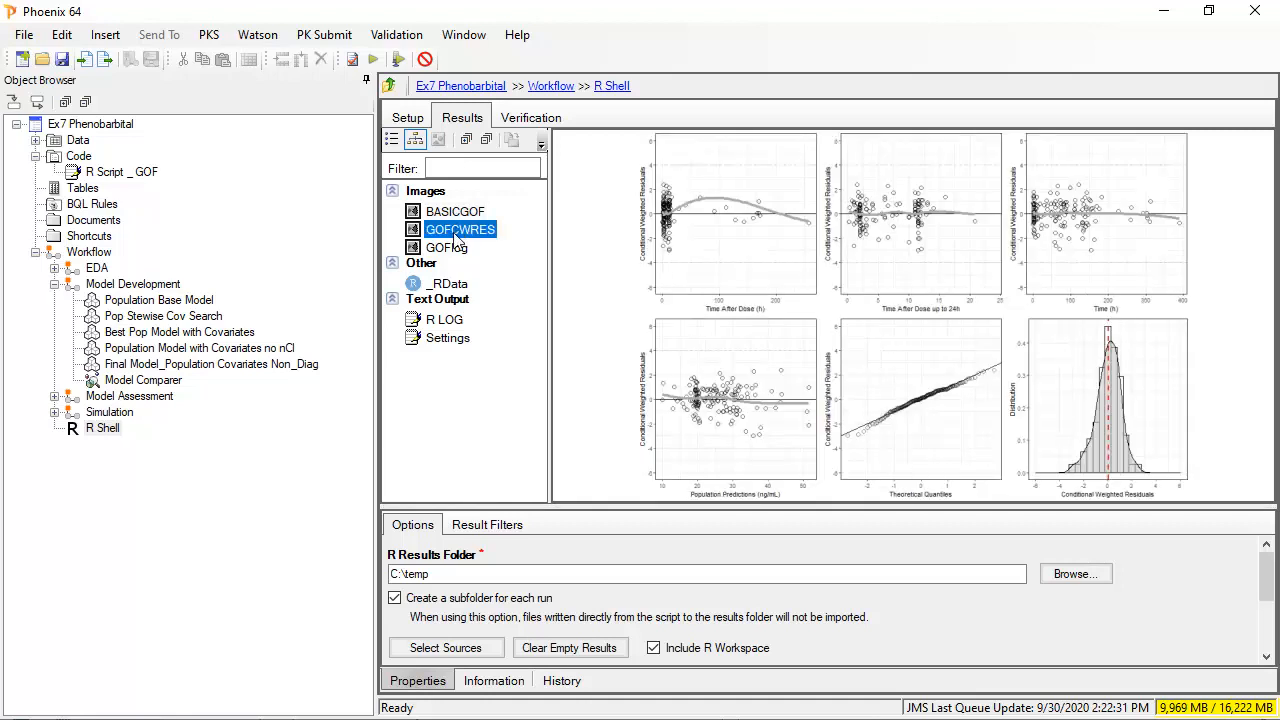
{"action": "left_click", "coordinate": [456, 250]}
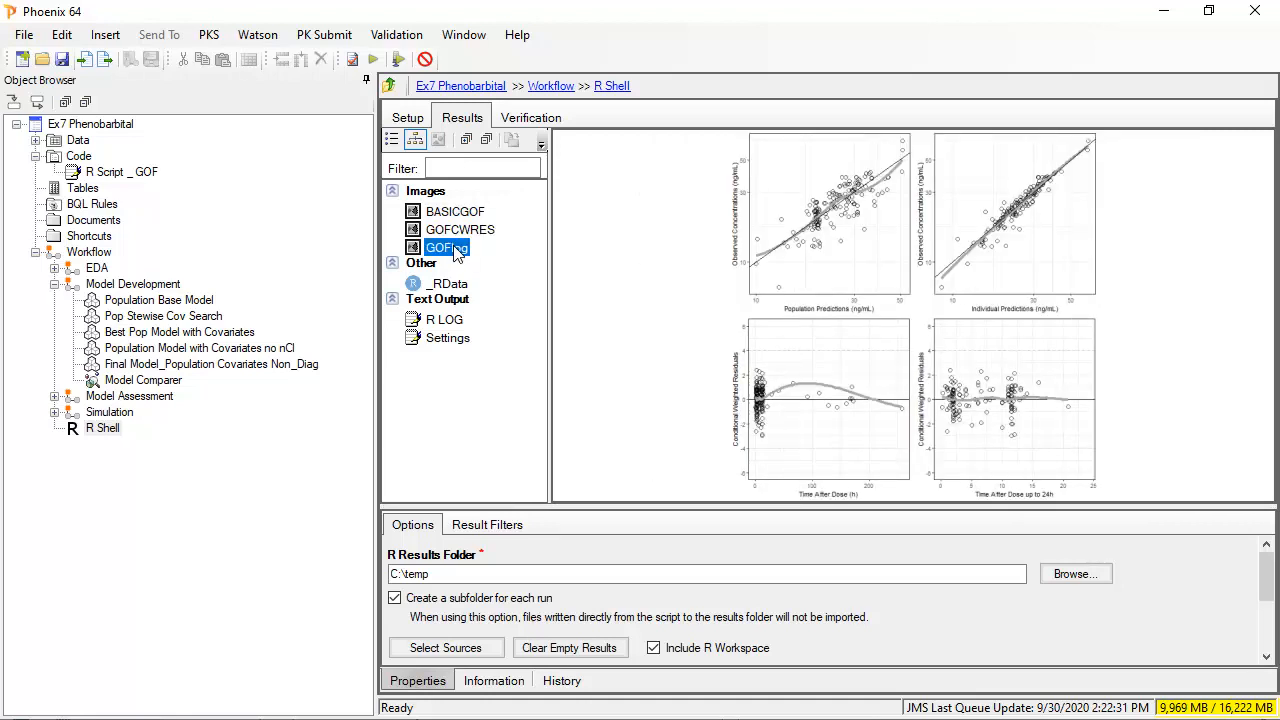
{"action": "left_click", "coordinate": [450, 284]}
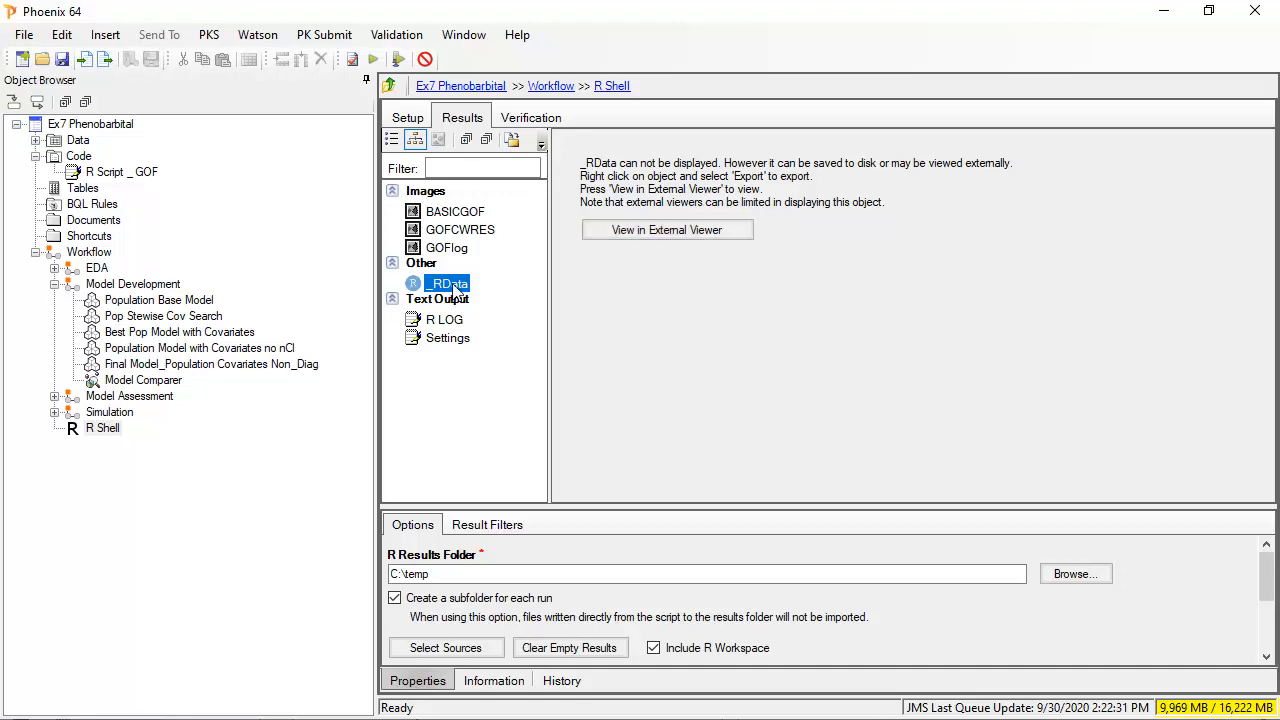
{"action": "left_click", "coordinate": [437, 322]}
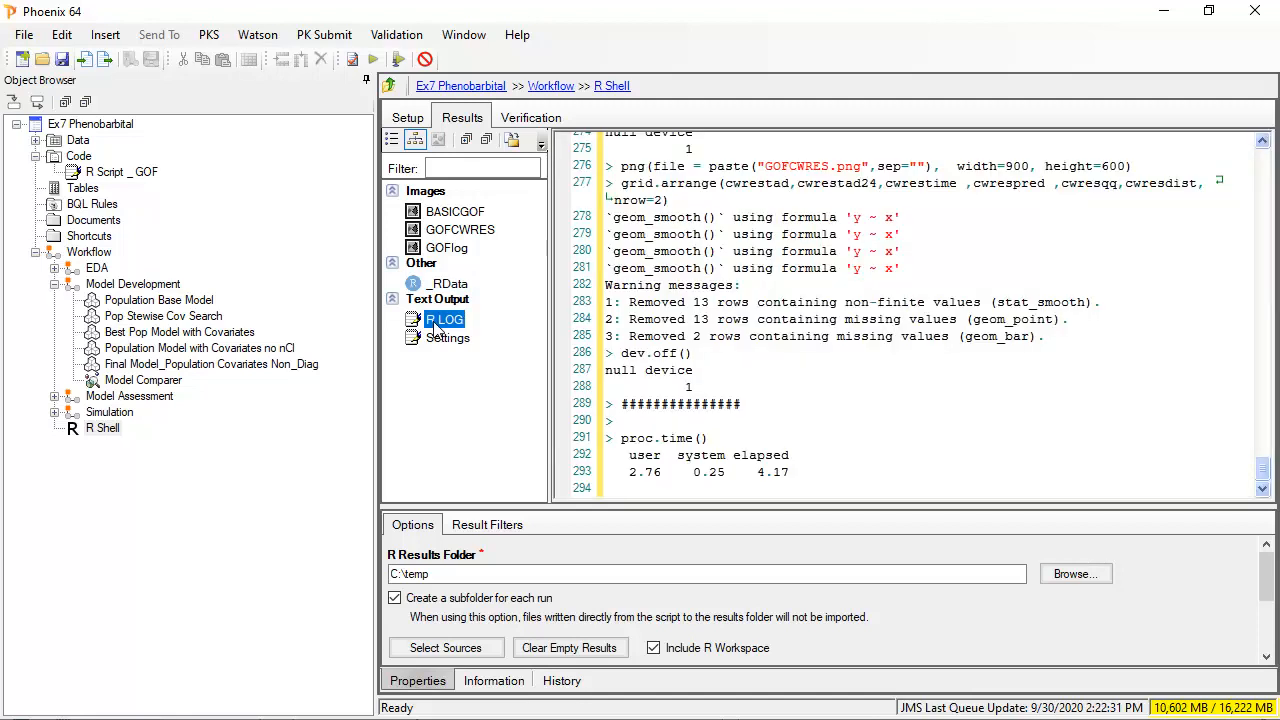
{"action": "left_click", "coordinate": [449, 338]}
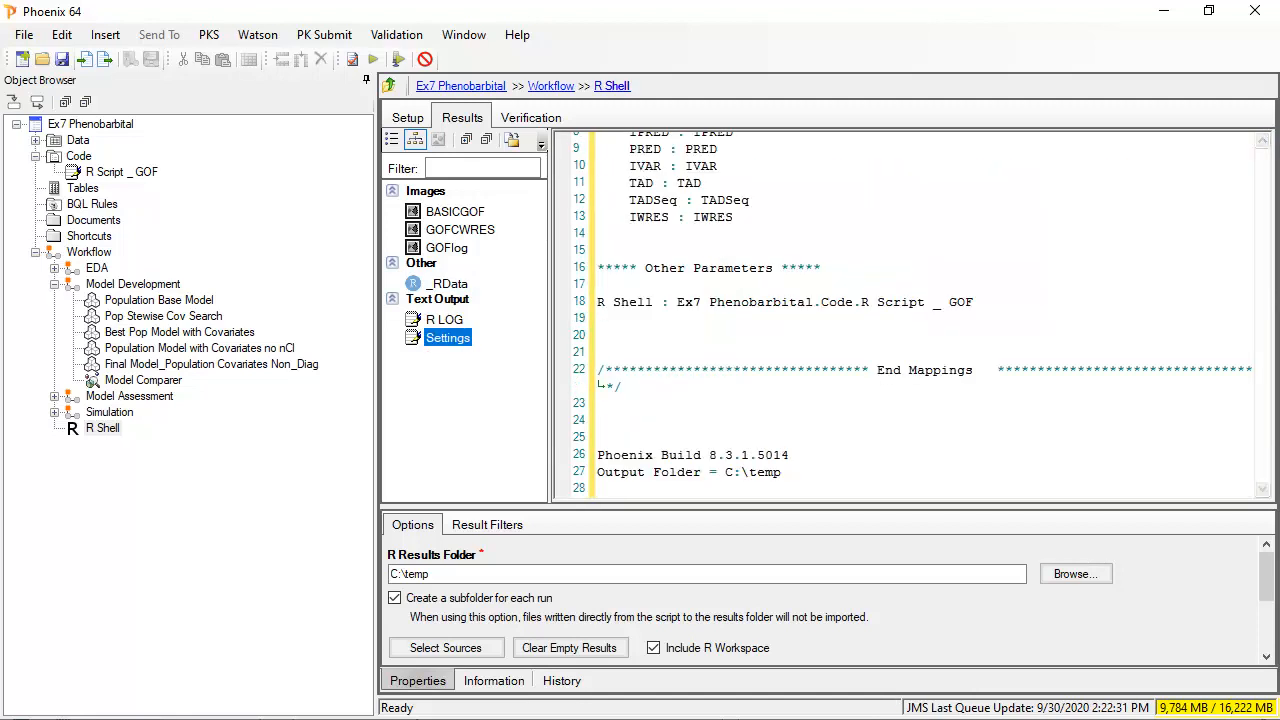
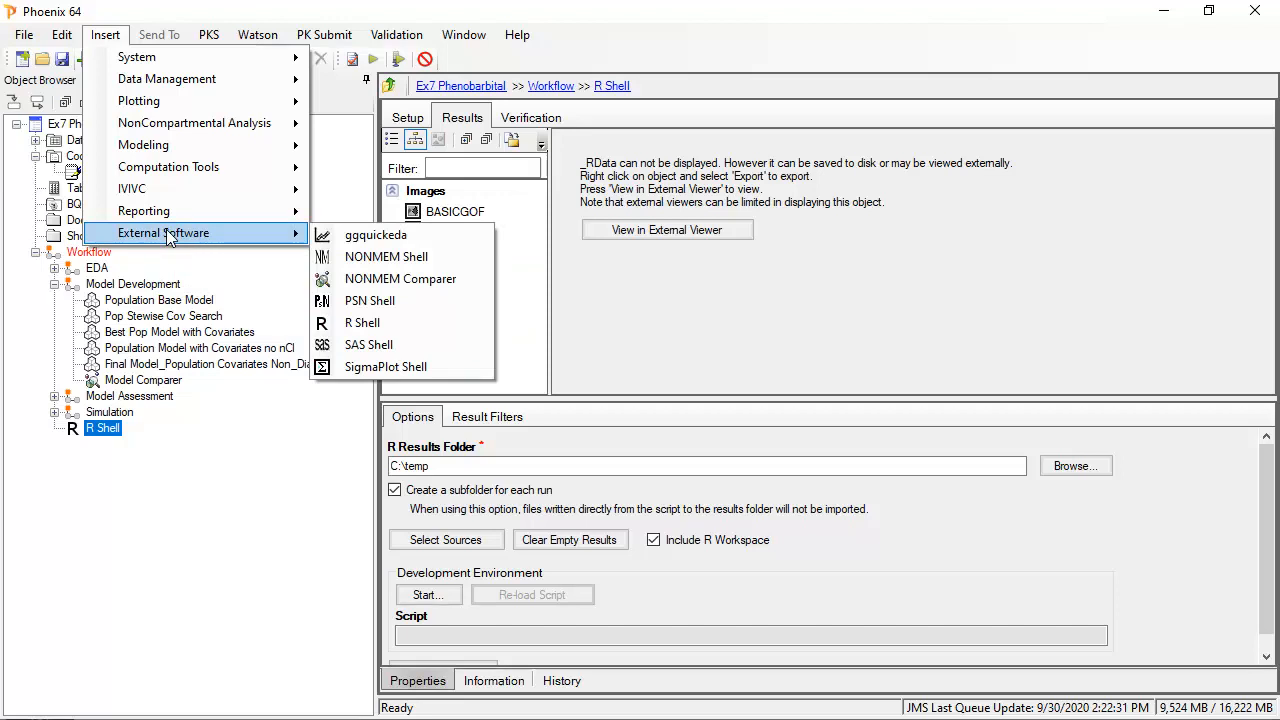
Insert a second R Shell object into the workflow and name it "R Shell with shortcut".
{"action": "left_click", "coordinate": [412, 321]}
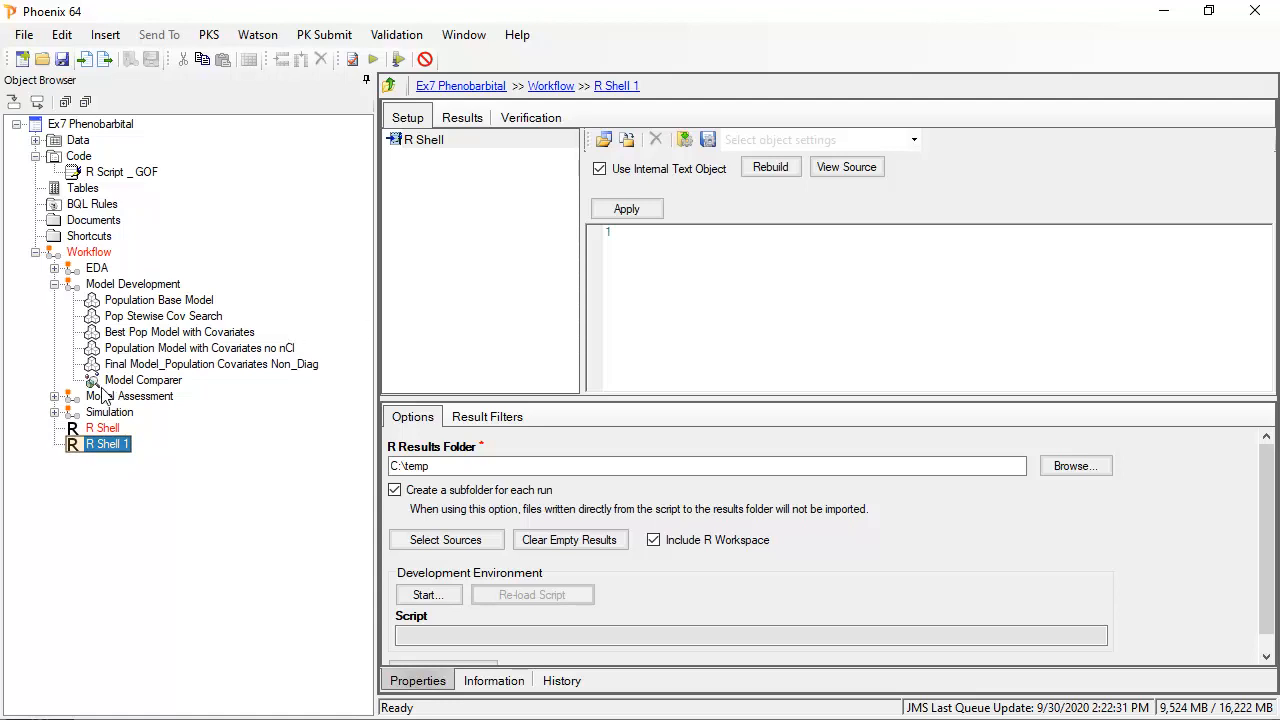
{"action": "key", "text": "F2"}
{"action": "key", "text": "End"}
{"action": "key", "text": "BackSpace"}
{"action": "type", "text": "with shor"}
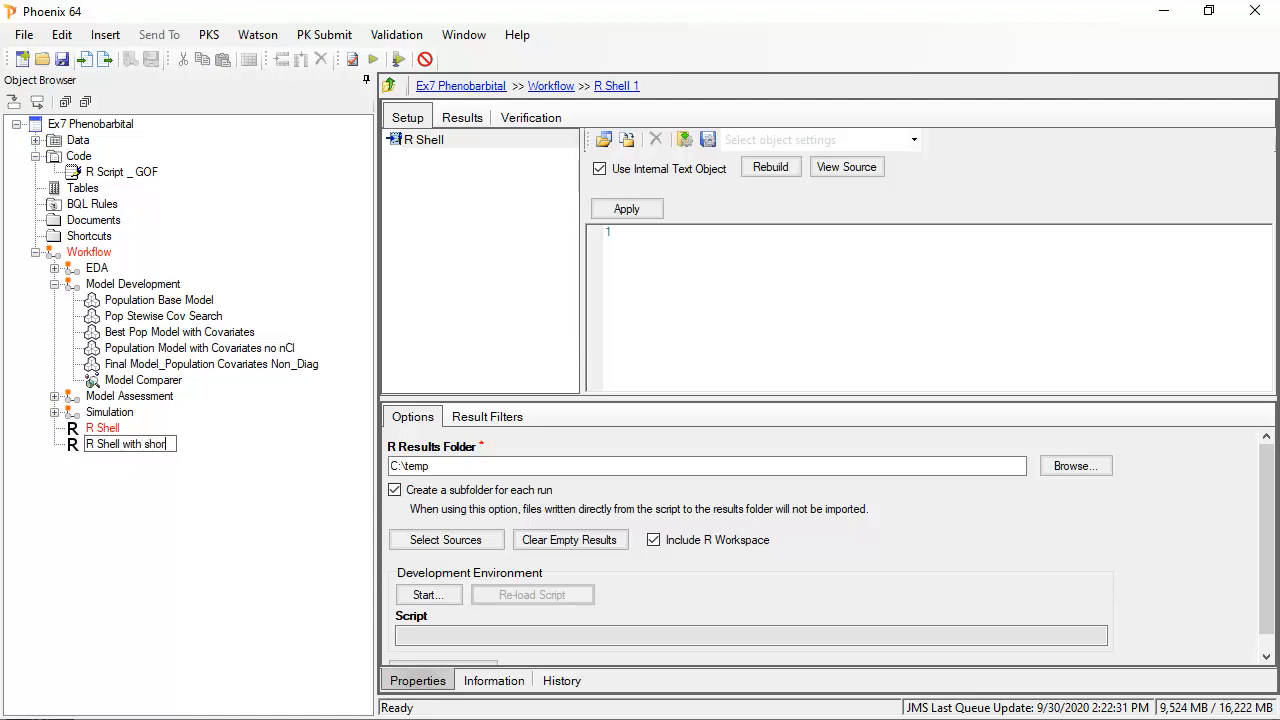
{"action": "type", "text": "tcut"}
Map R Script _GOF to R Shell with shortcut and copy the mapped source into its internal text object.
{"action": "left_click_drag", "start_coordinate": [135, 172], "coordinate": [662, 287]}
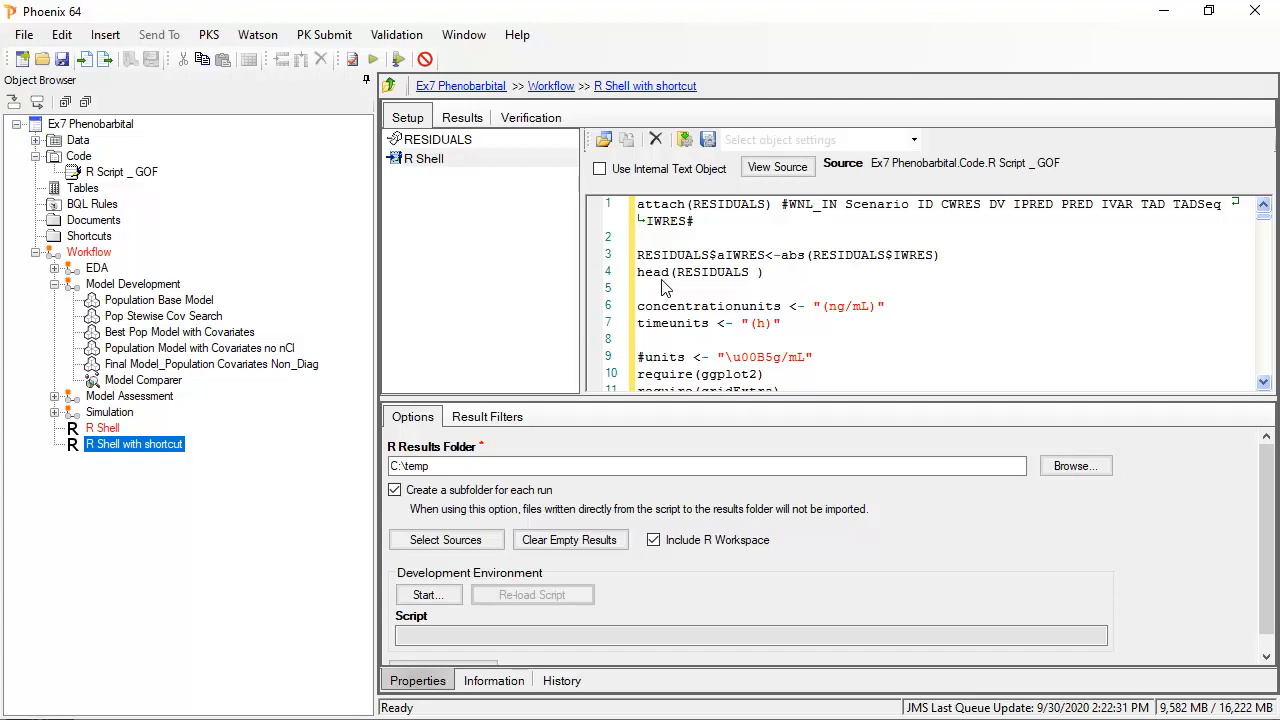
{"action": "left_click", "coordinate": [600, 169]}
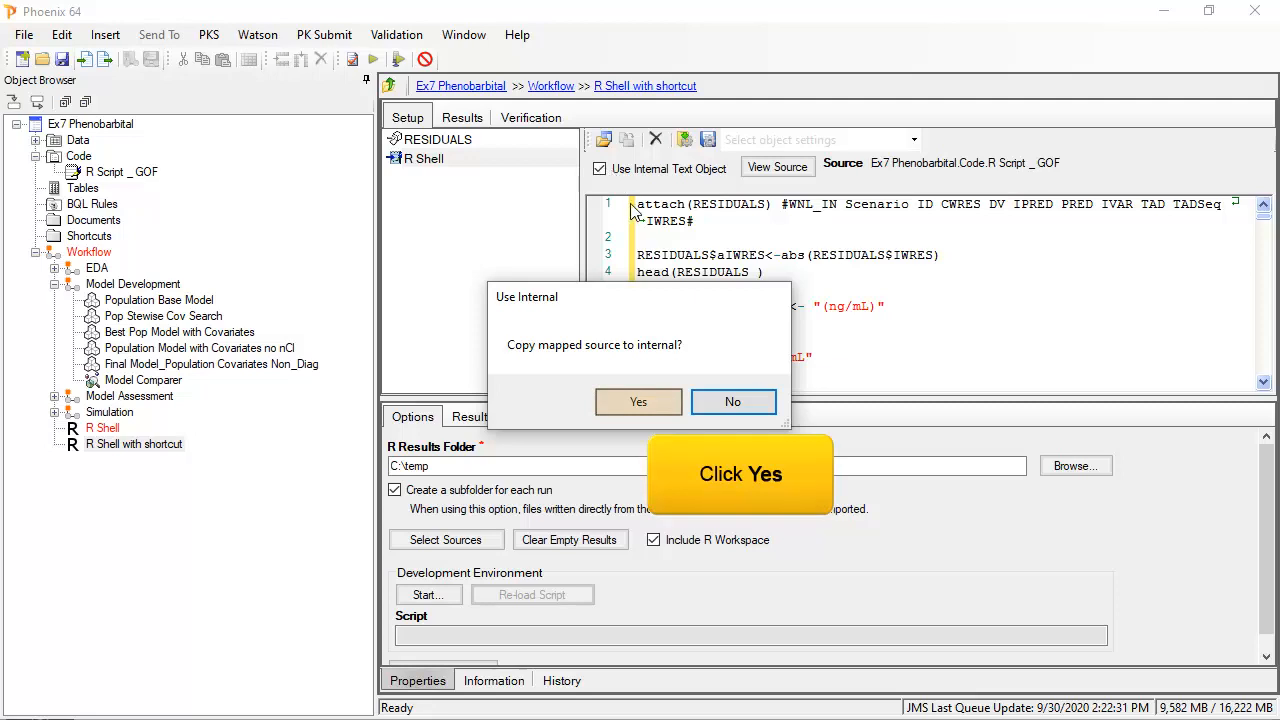
{"action": "left_click", "coordinate": [648, 402]}
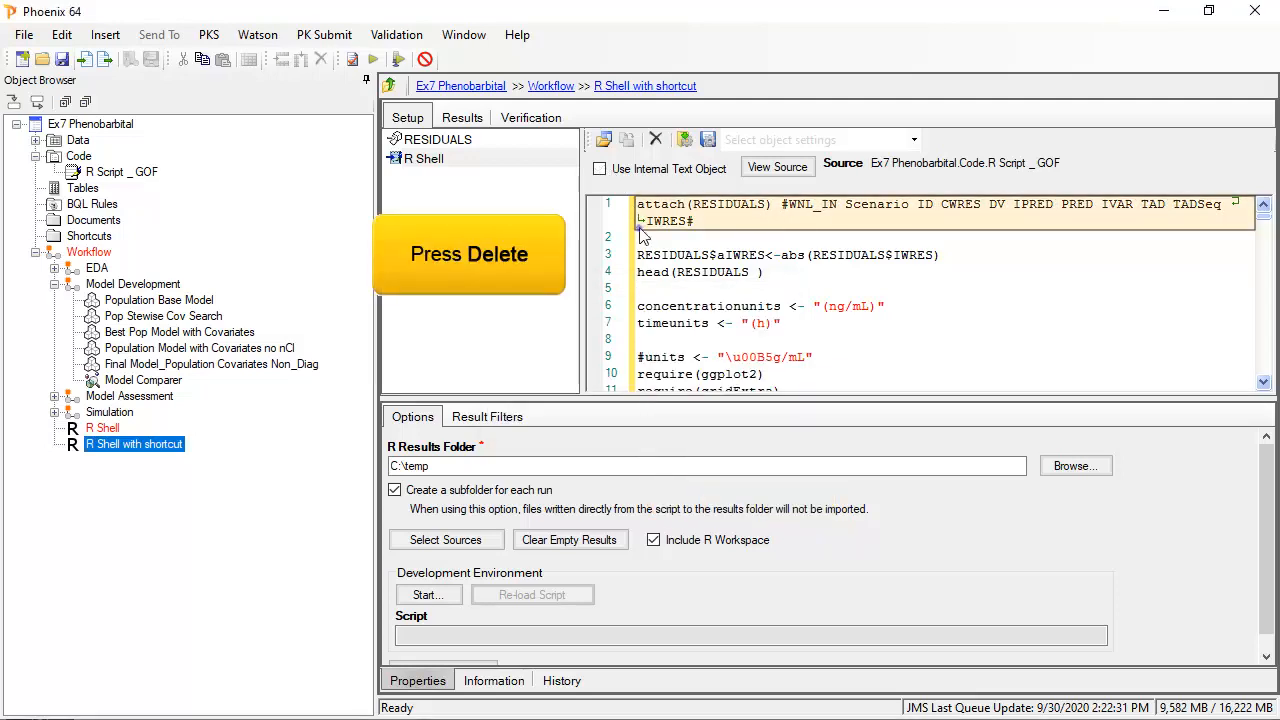
Replace the script's attach(RESIDUALS) line with #PHX_SHORTCUT(myfile) and RESIDUALS<-read.table(file=myfile,sep=",",header=T), and apply the changes.
{"action": "key", "text": "Delete"}
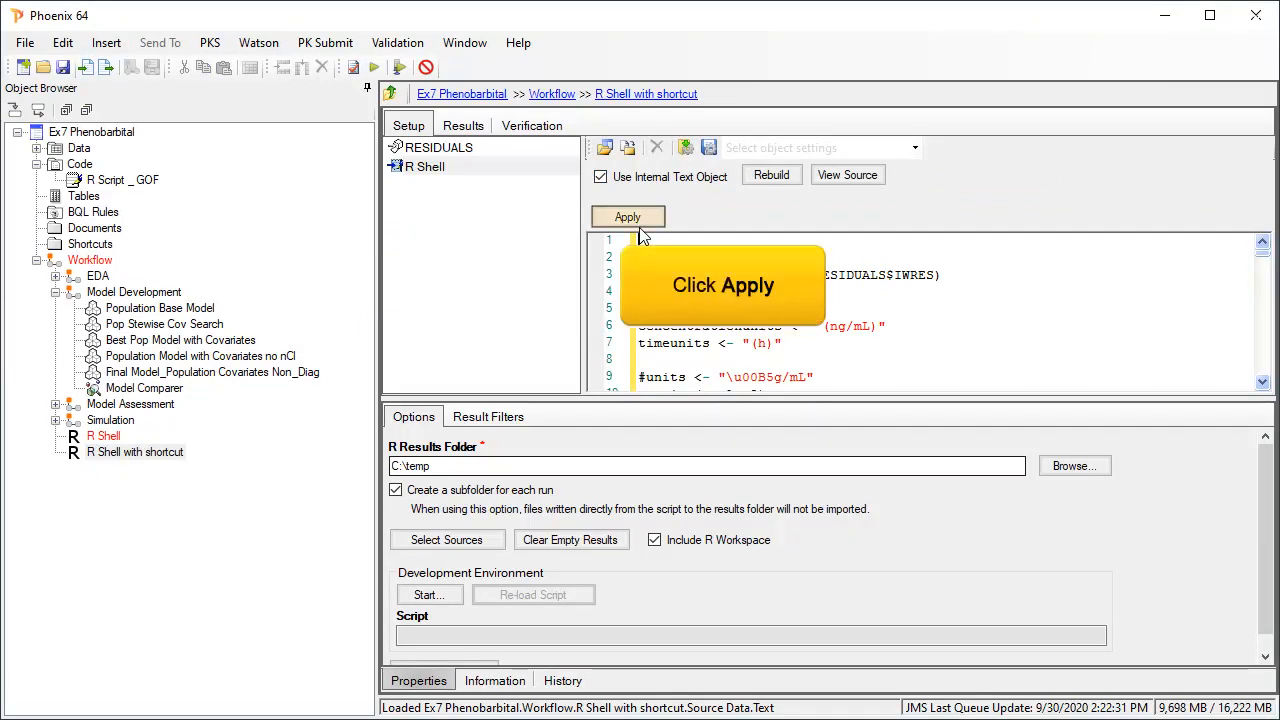
{"action": "left_click", "coordinate": [623, 215]}
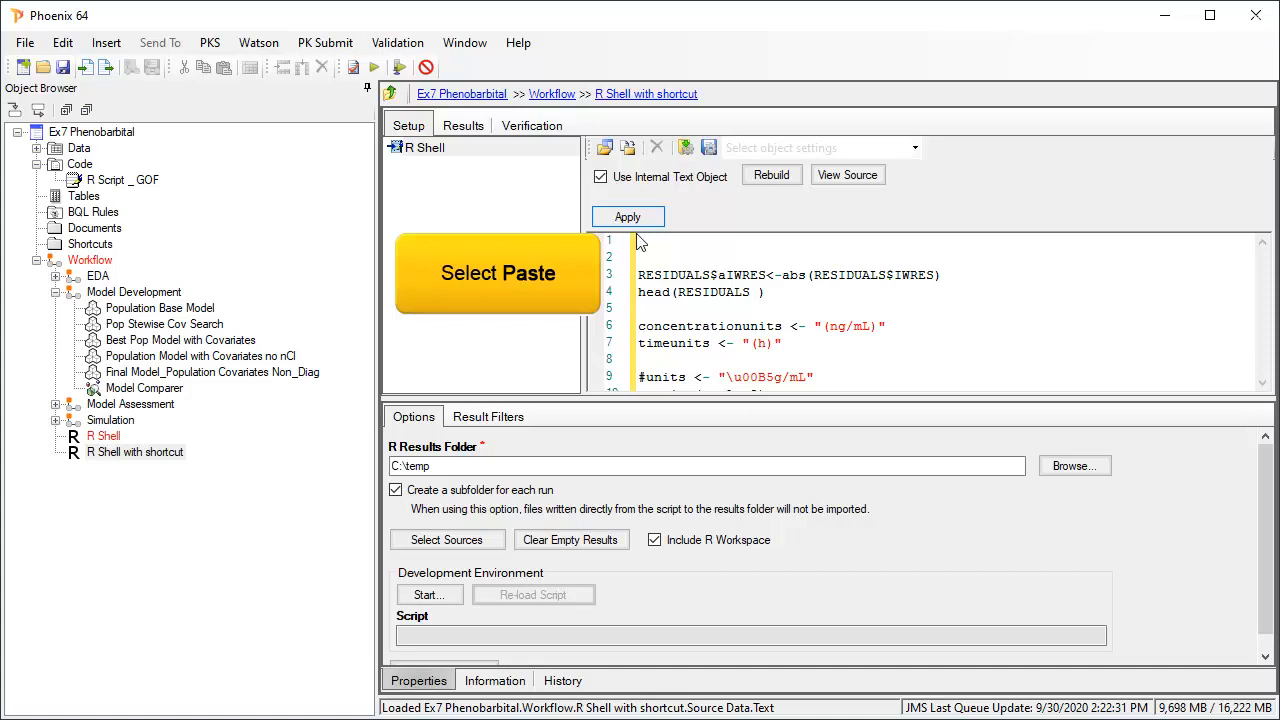
{"action": "left_click", "coordinate": [637, 238]}
{"action": "type", "text": "#PHX_SHORTCUT(myfile) RESIDUALS<-read.table(file=myfile,sep=\",\",header=T)"}
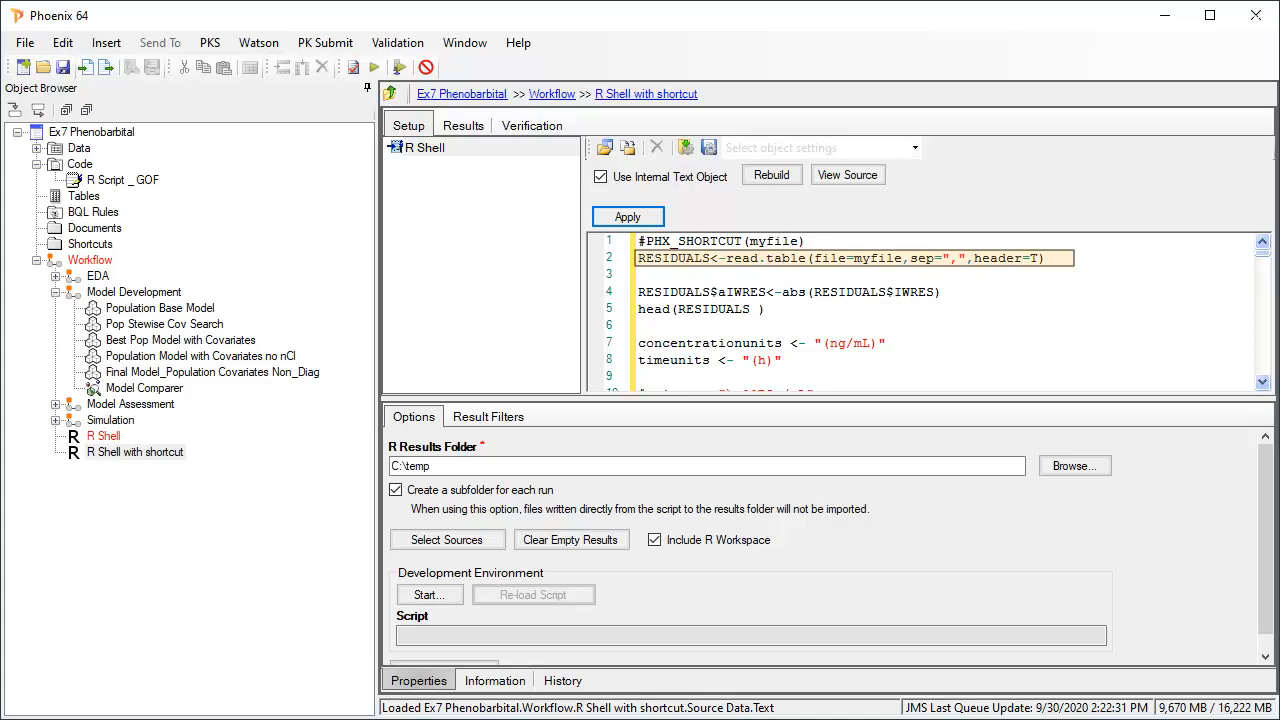
{"action": "left_click", "coordinate": [630, 221]}
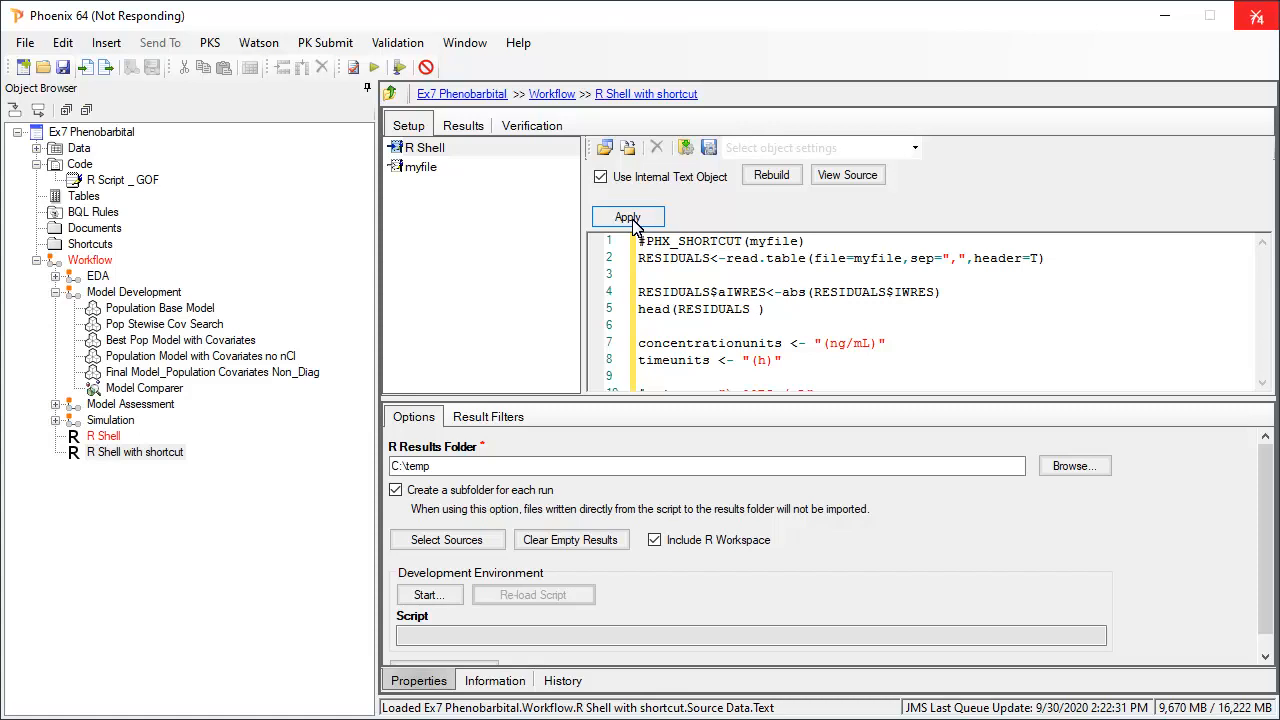
Check the source of the myfile input and import Residuals.csv into the project as a file shortcut.
{"action": "left_click", "coordinate": [421, 172]}
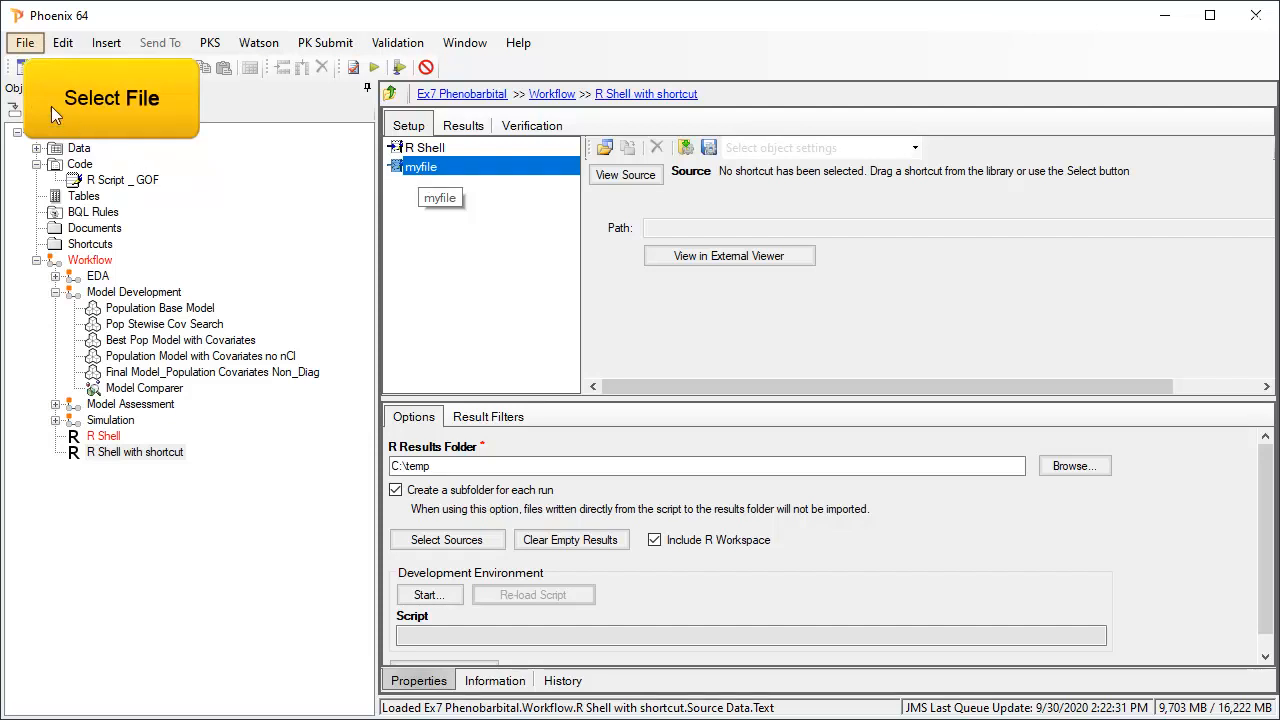
{"action": "left_click", "coordinate": [25, 43]}
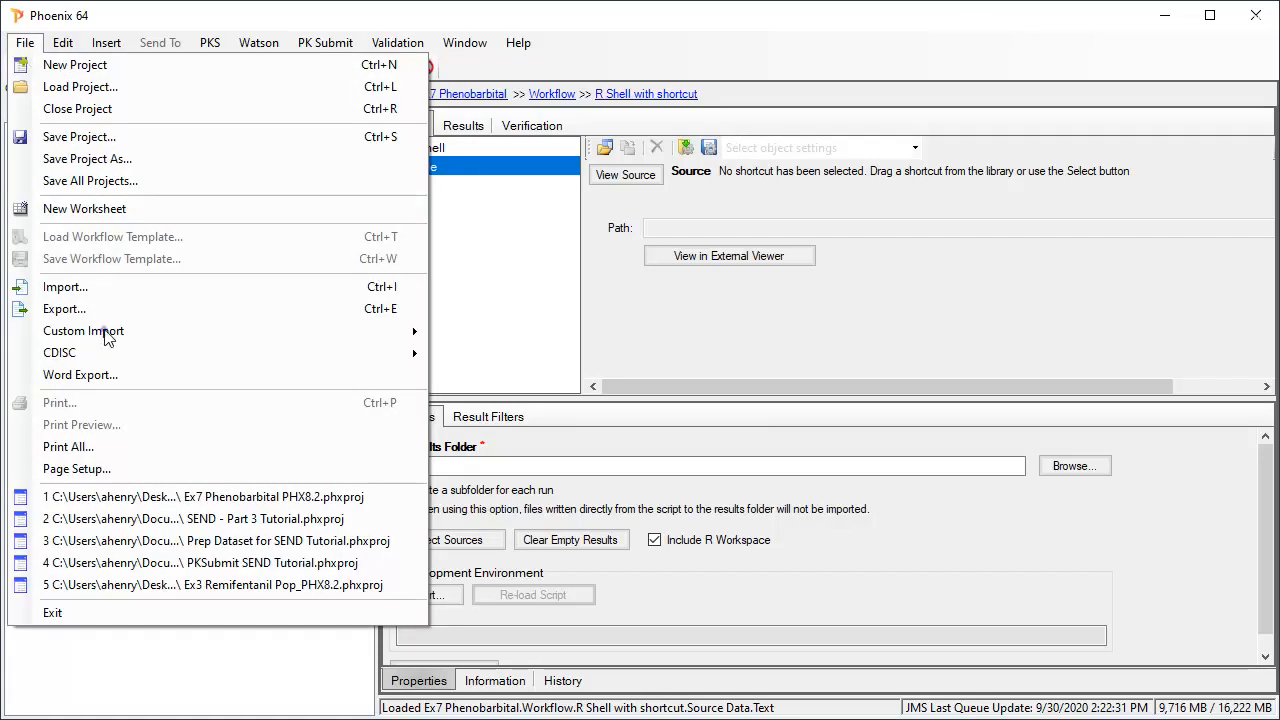
{"action": "mouse_move", "coordinate": [106, 334]}
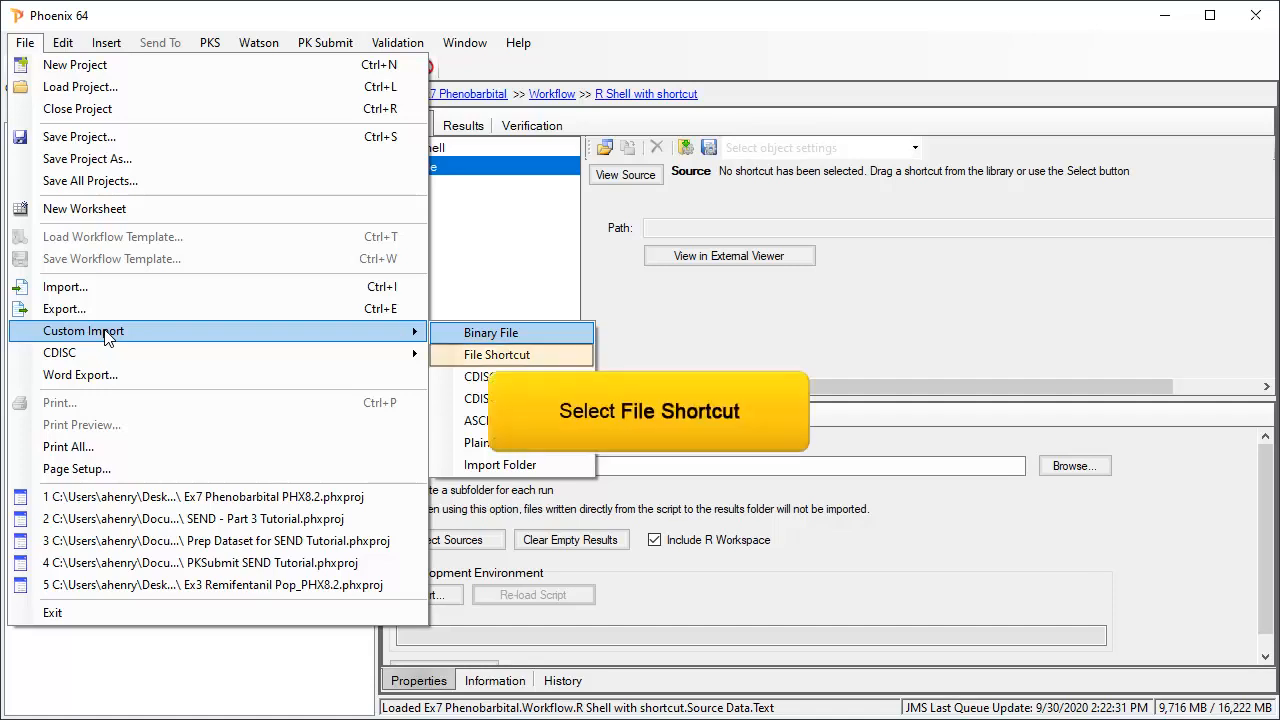
{"action": "left_click", "coordinate": [480, 356]}
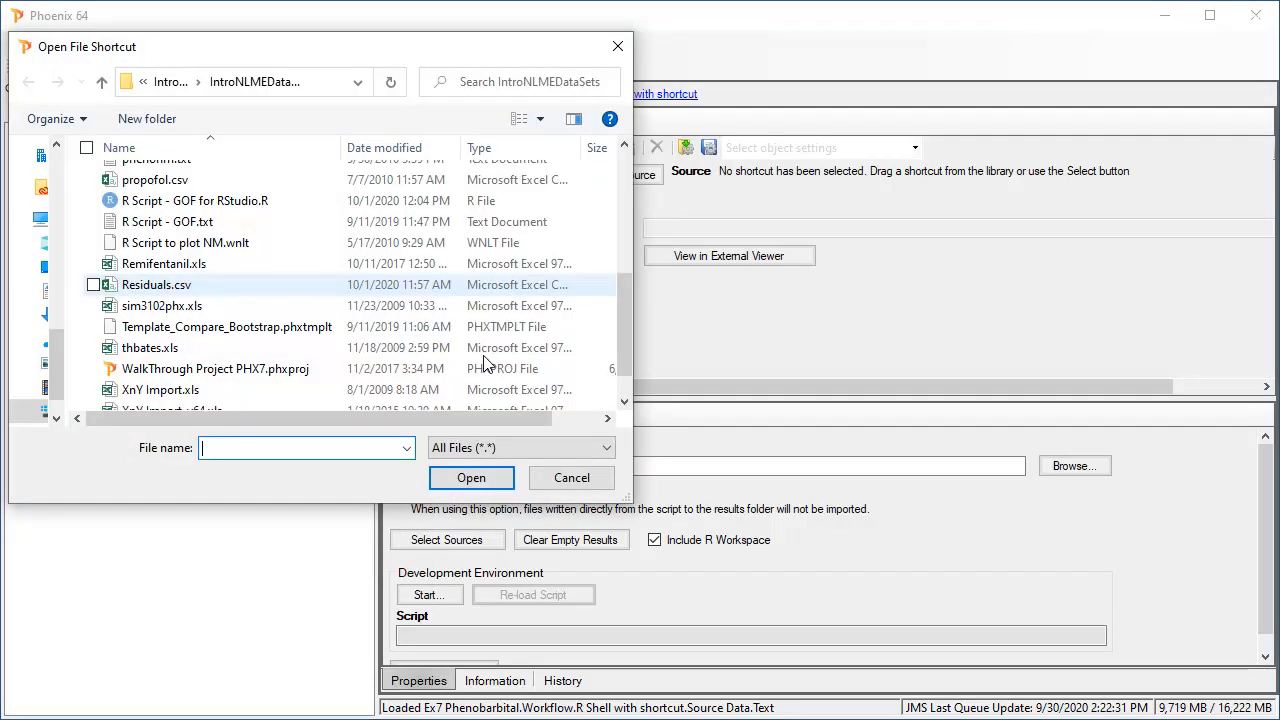
{"action": "left_click", "coordinate": [93, 285]}
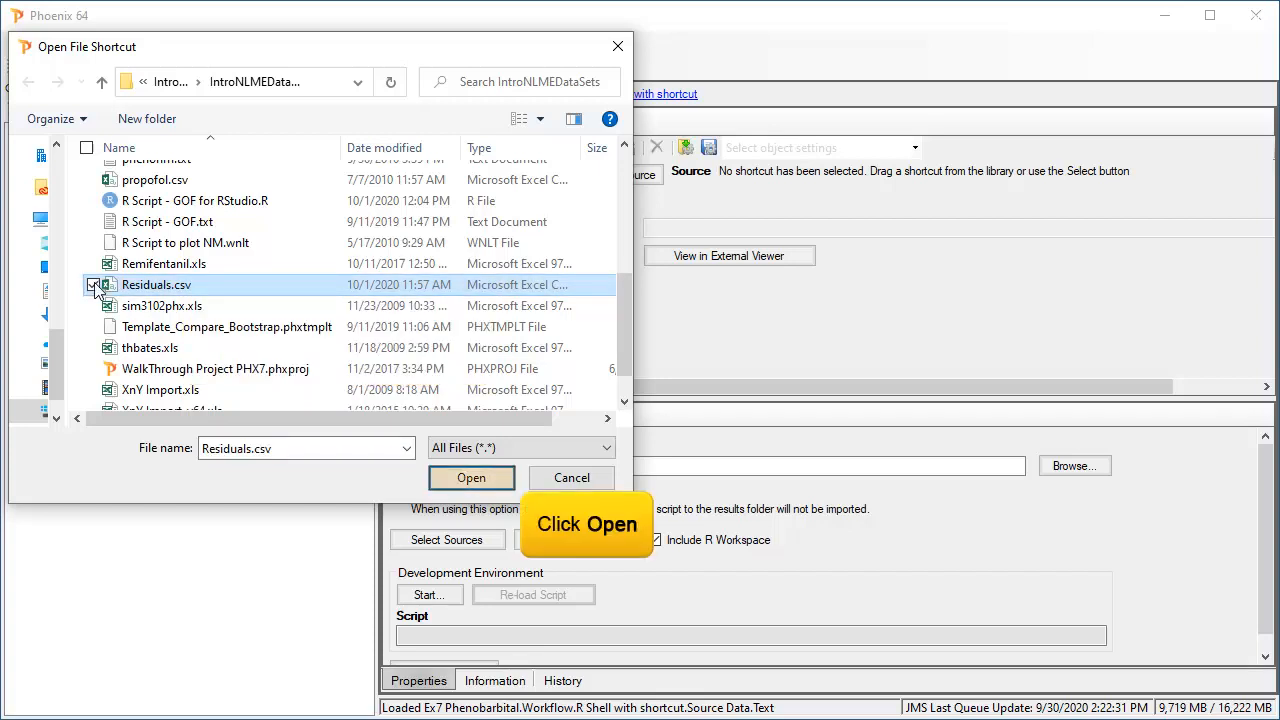
{"action": "left_click", "coordinate": [484, 479]}
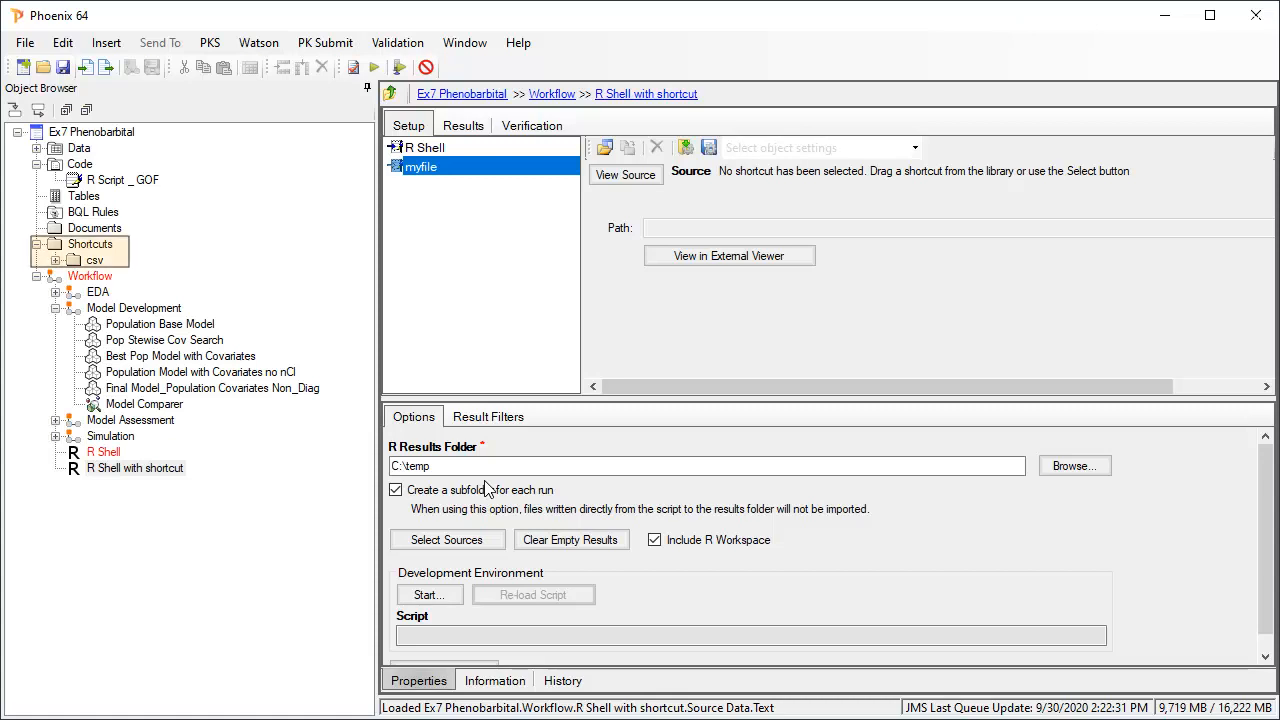
Check the path of the Residuals_csv shortcut and map it to the myfile input of R Shell with shortcut.
{"action": "left_click", "coordinate": [56, 261]}
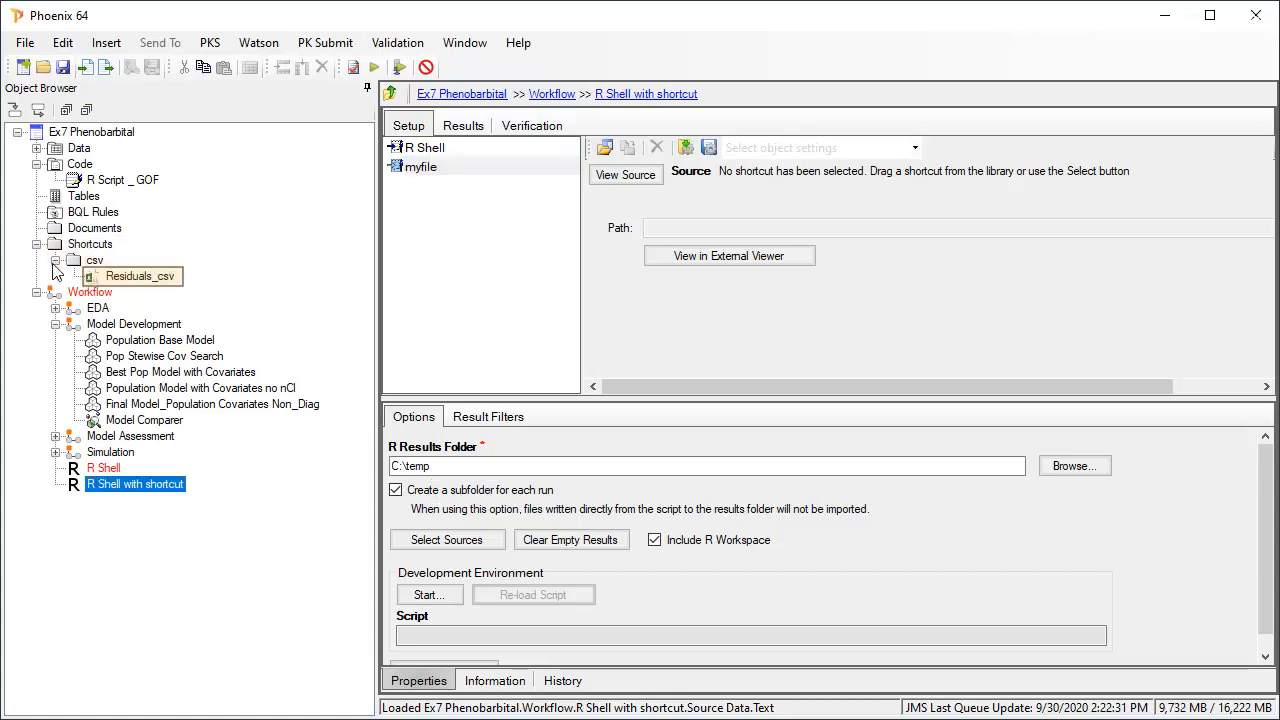
{"action": "left_click", "coordinate": [92, 280]}
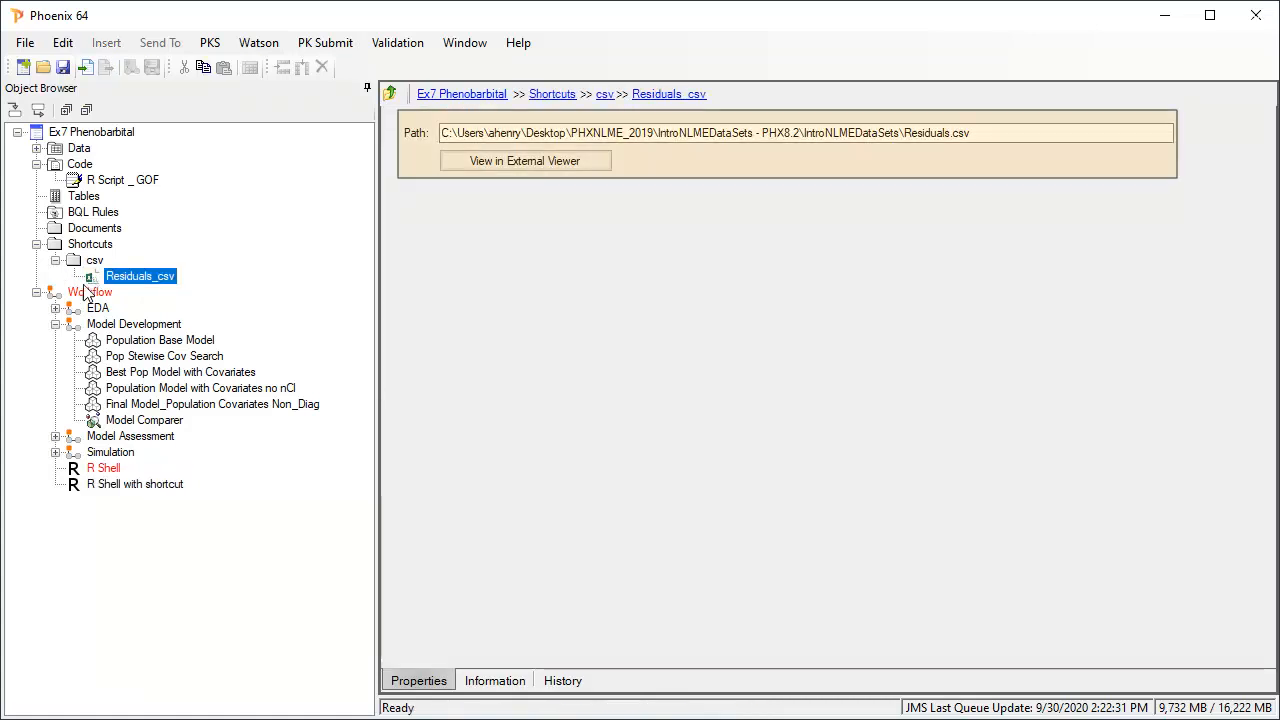
{"action": "left_click", "coordinate": [75, 485]}
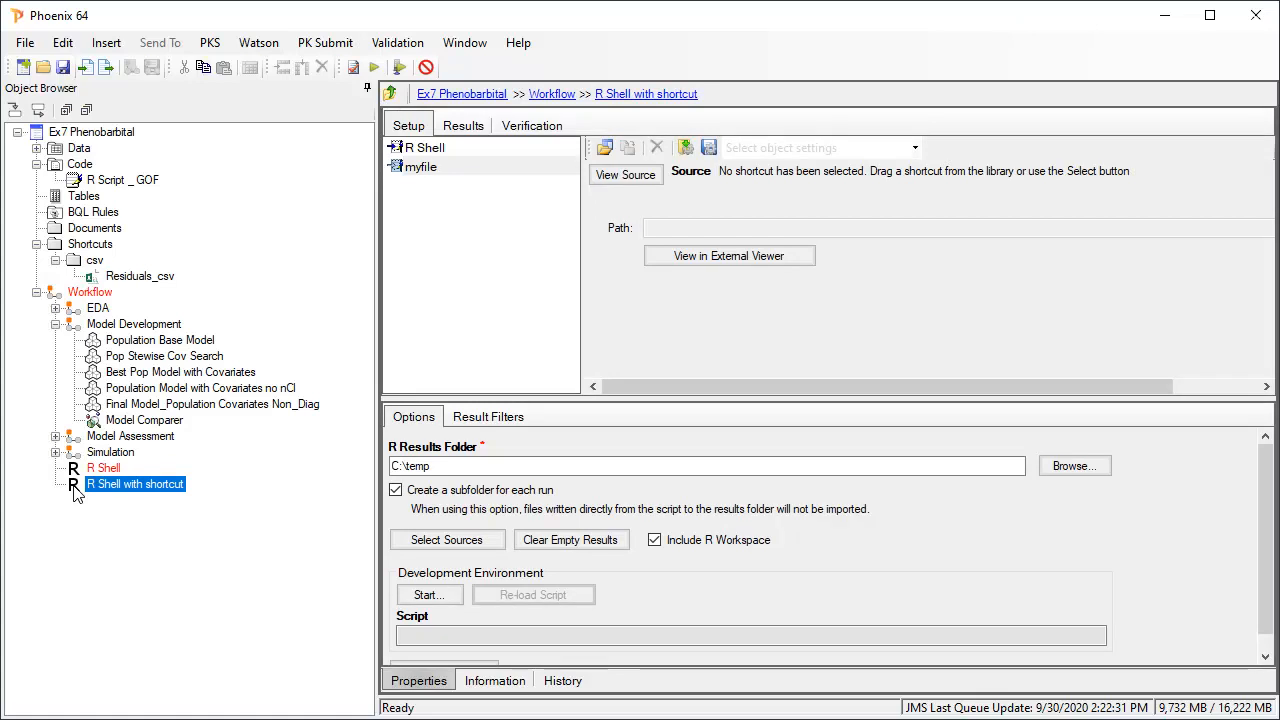
{"action": "left_click_drag", "start_coordinate": [128, 279], "coordinate": [663, 243]}
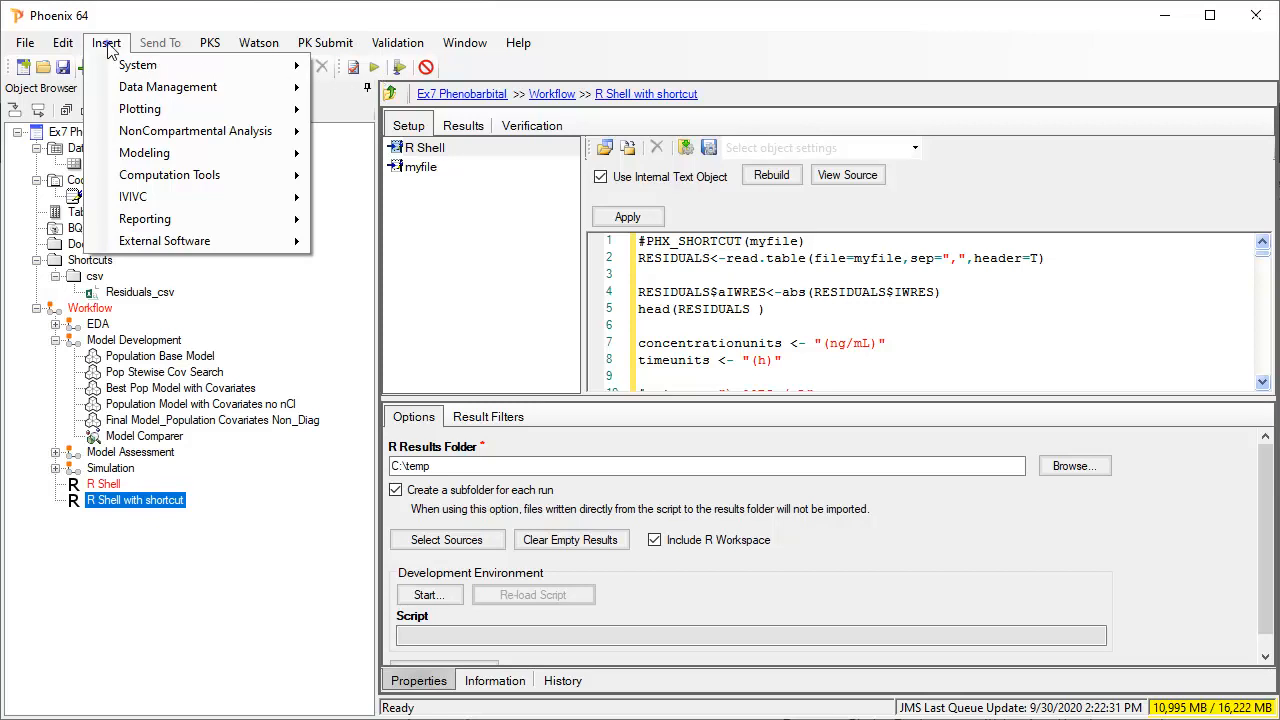
Insert another R Shell object into the workflow and name it "R Shell with link".
{"action": "mouse_move", "coordinate": [164, 241]}
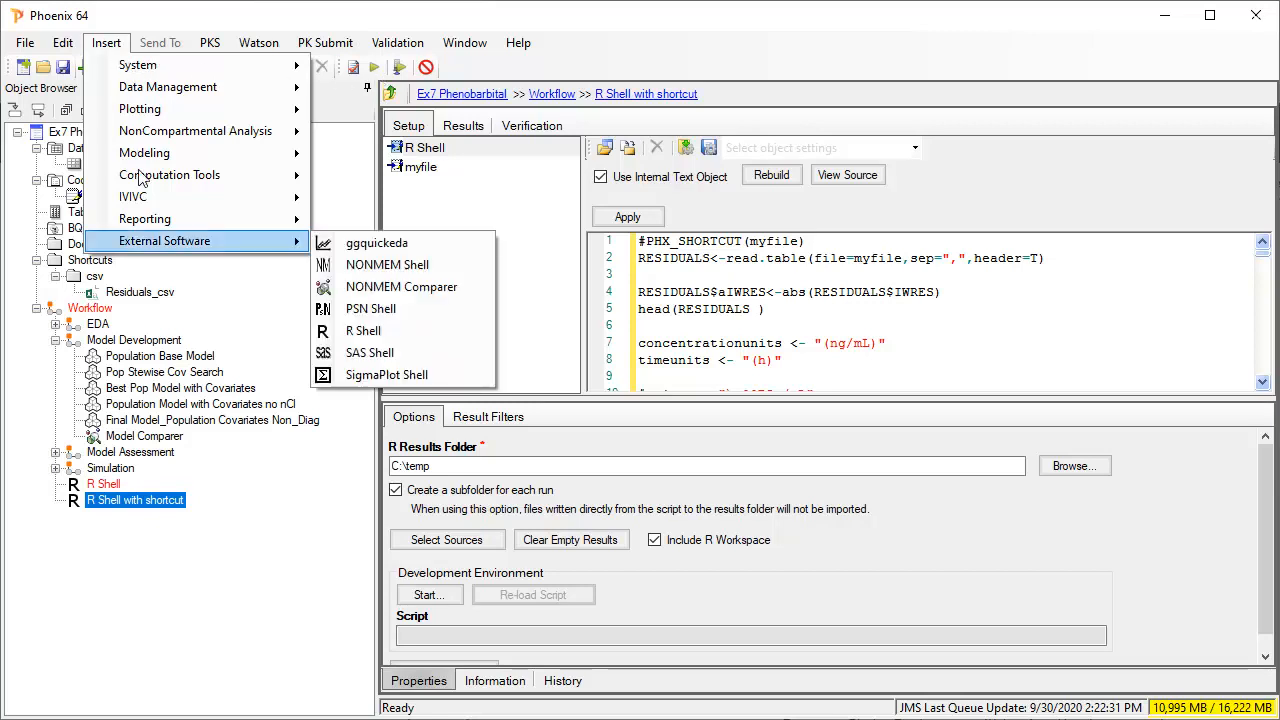
{"action": "left_click", "coordinate": [363, 331]}
{"action": "type", "text": "R Shell w"}
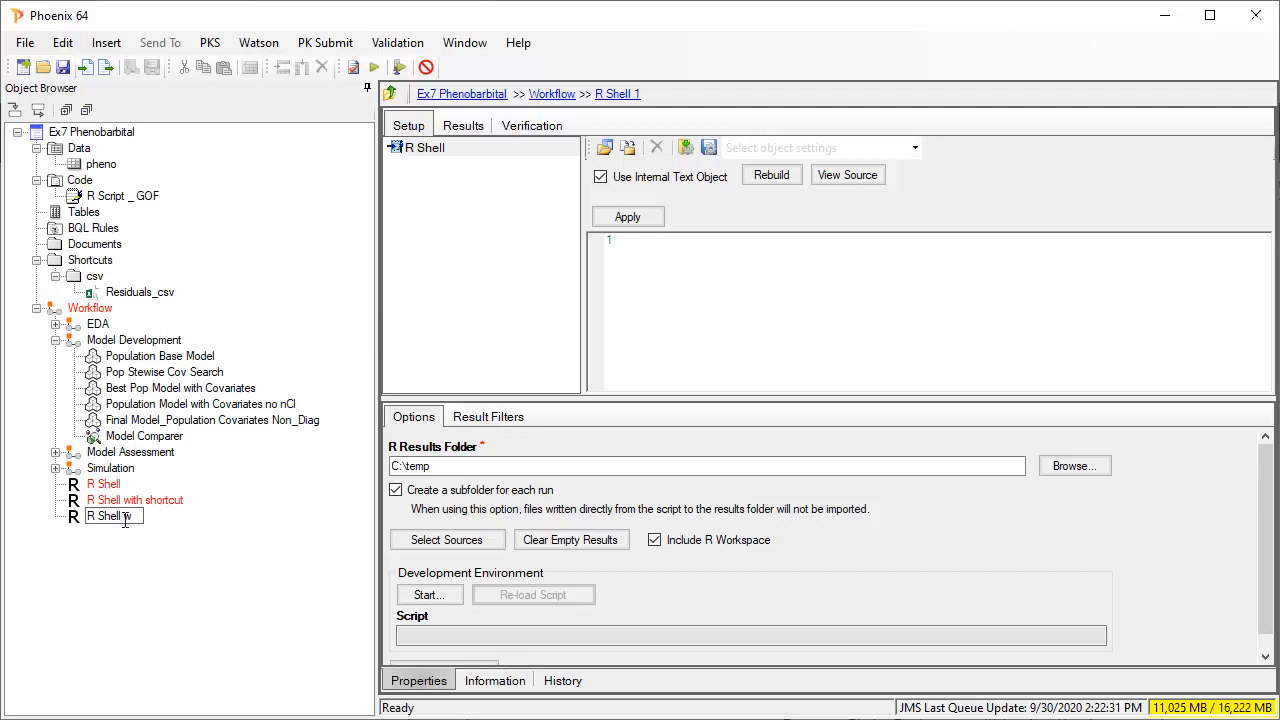
{"action": "type", "text": "ith link"}
{"action": "key", "text": "Return"}
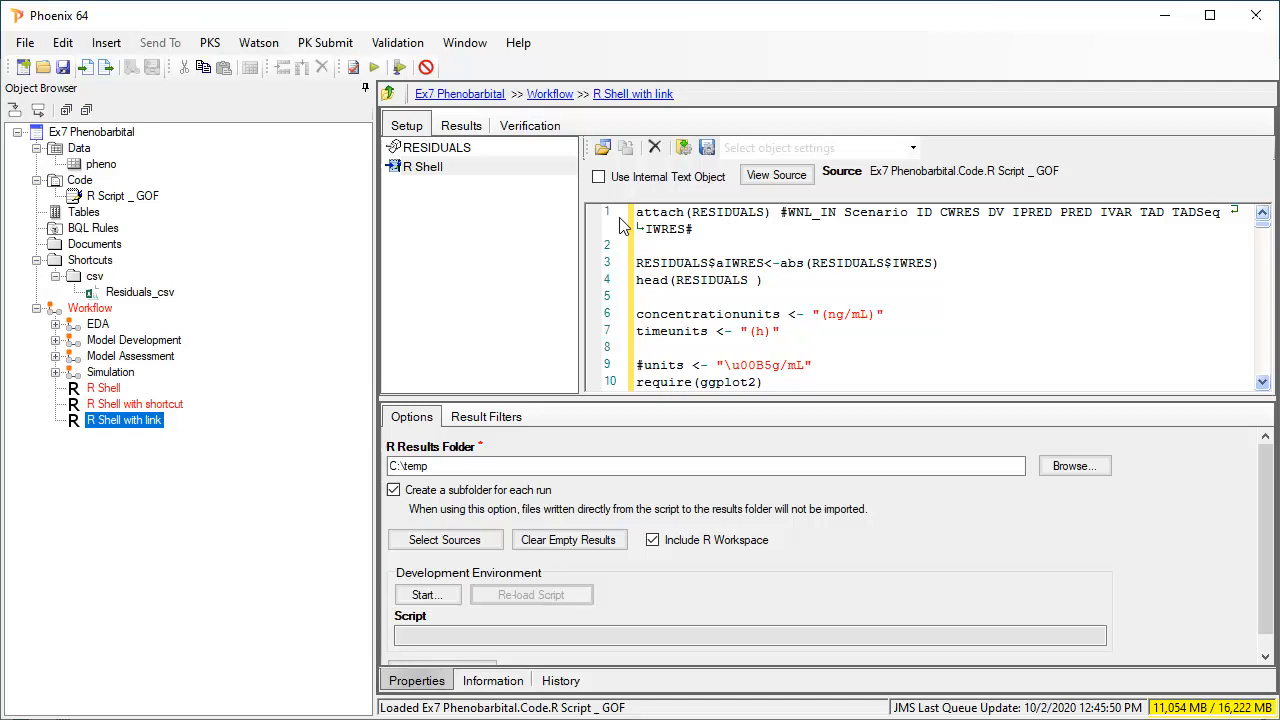
In an internal copy of the script, replace the attach line with a read.table call on Residuals.csv's full path plus ID<-RESIDUALS$xid, and execute.
{"action": "left_click", "coordinate": [598, 177]}
{"action": "left_click", "coordinate": [636, 405]}
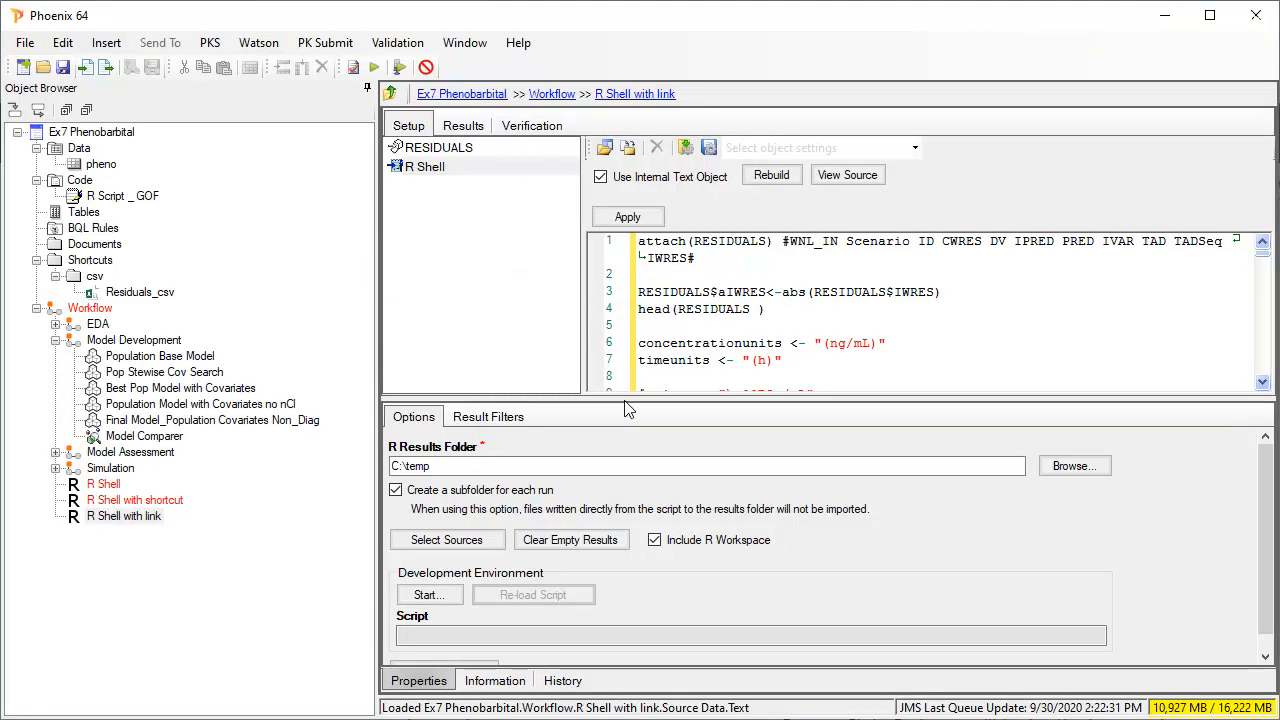
{"action": "key", "text": "Delete"}
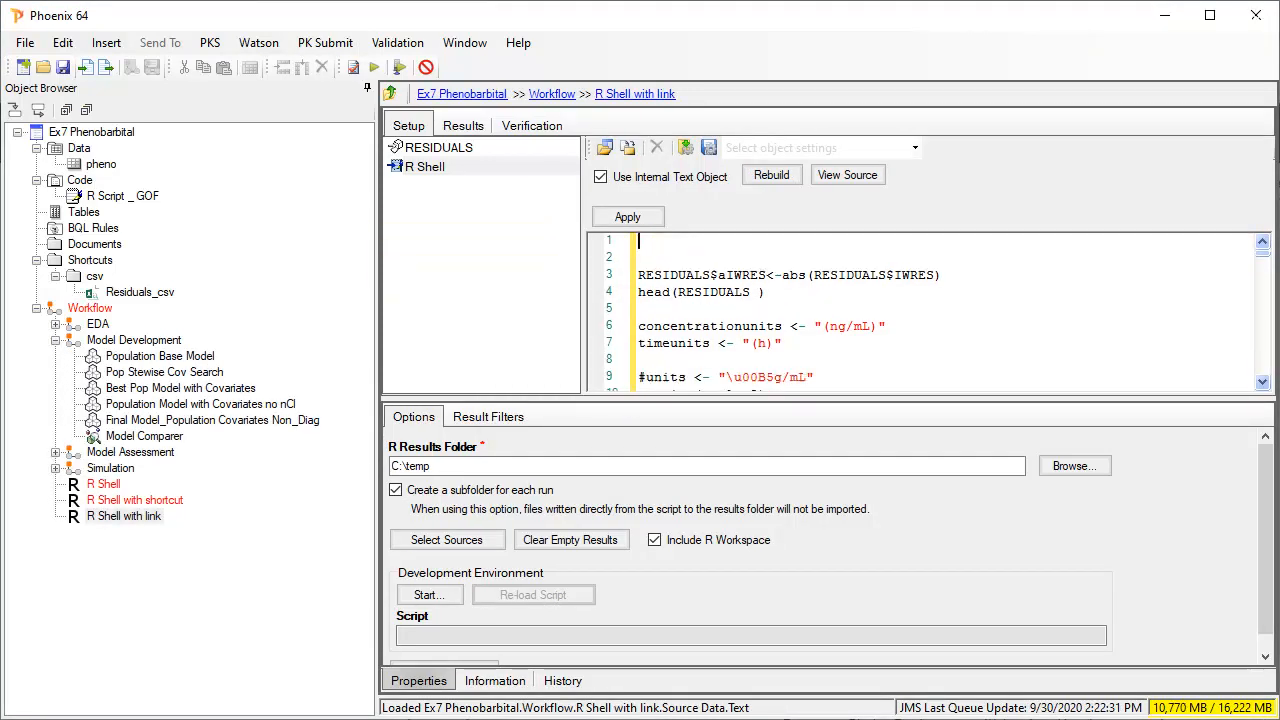
{"action": "type", "text": "RESIDUALS<-read.table(file=\"C:/Users/ahenry/Desktop/PHXNLME_2019/IntroNLMEDataSets - PHX8.2/IntroNLMEDataSets/Residuals.csv\",sep=\",\",header=T) ID<-RESIDUALS$xid"}
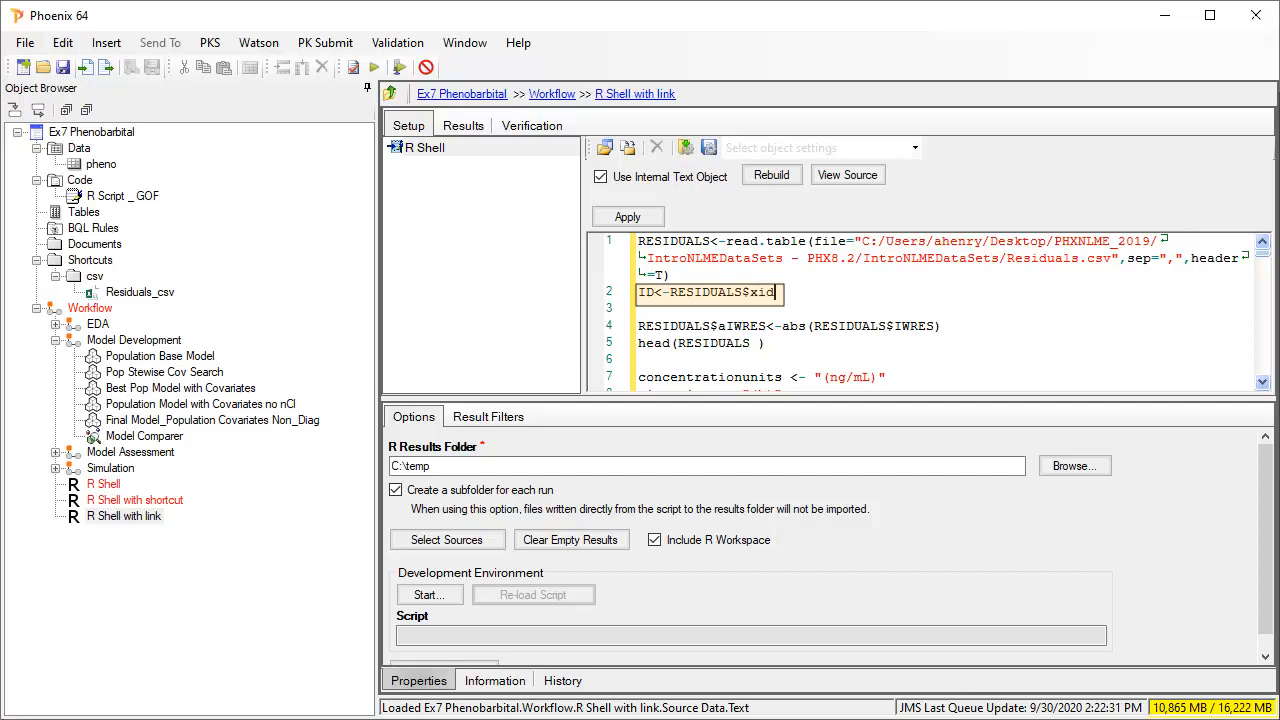
{"action": "left_click", "coordinate": [374, 67]}
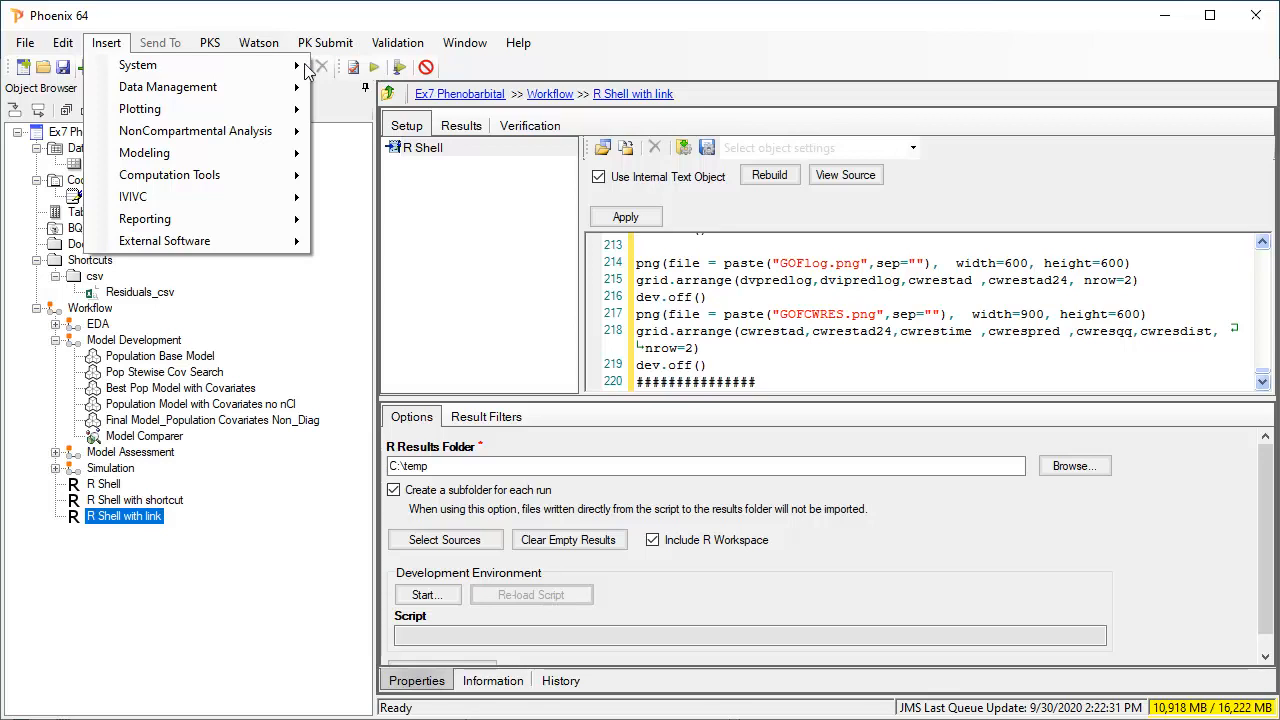
Insert a new R Shell and select the Residuals result of Final Model_Population Covariates Non_Diag as its source.
{"action": "mouse_move", "coordinate": [172, 245]}
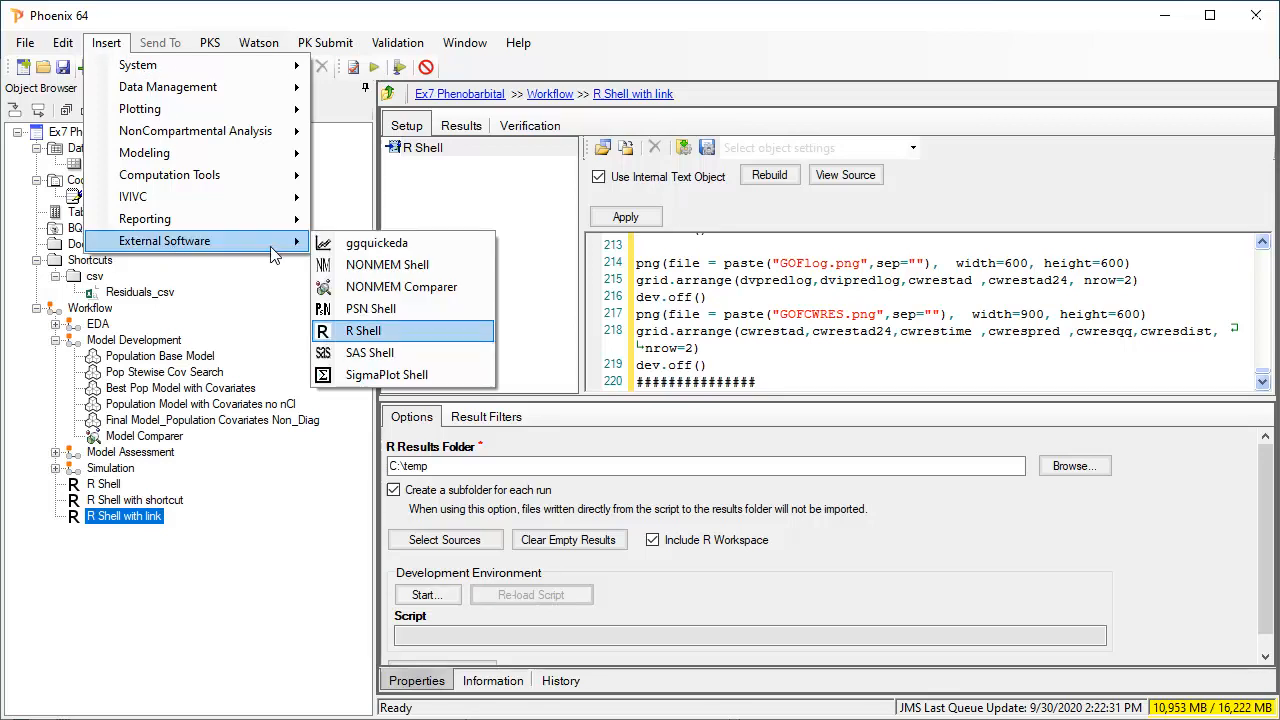
{"action": "left_click", "coordinate": [430, 331]}
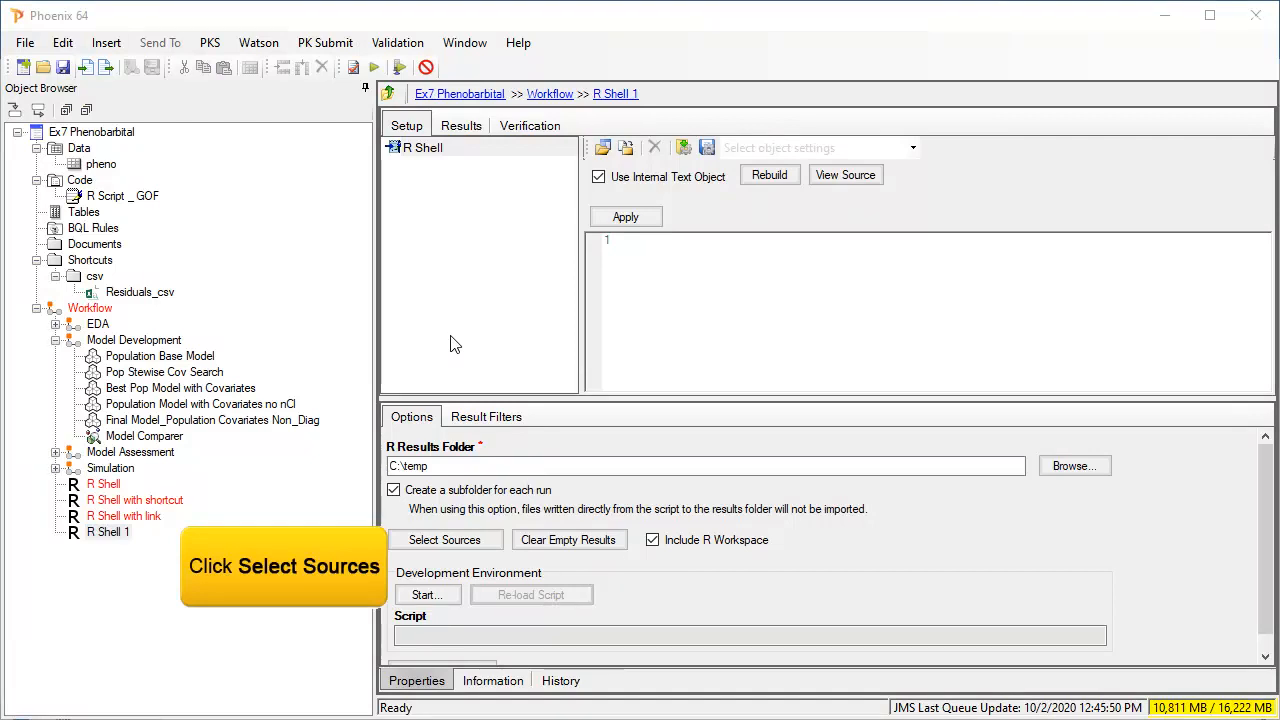
{"action": "left_click", "coordinate": [452, 540]}
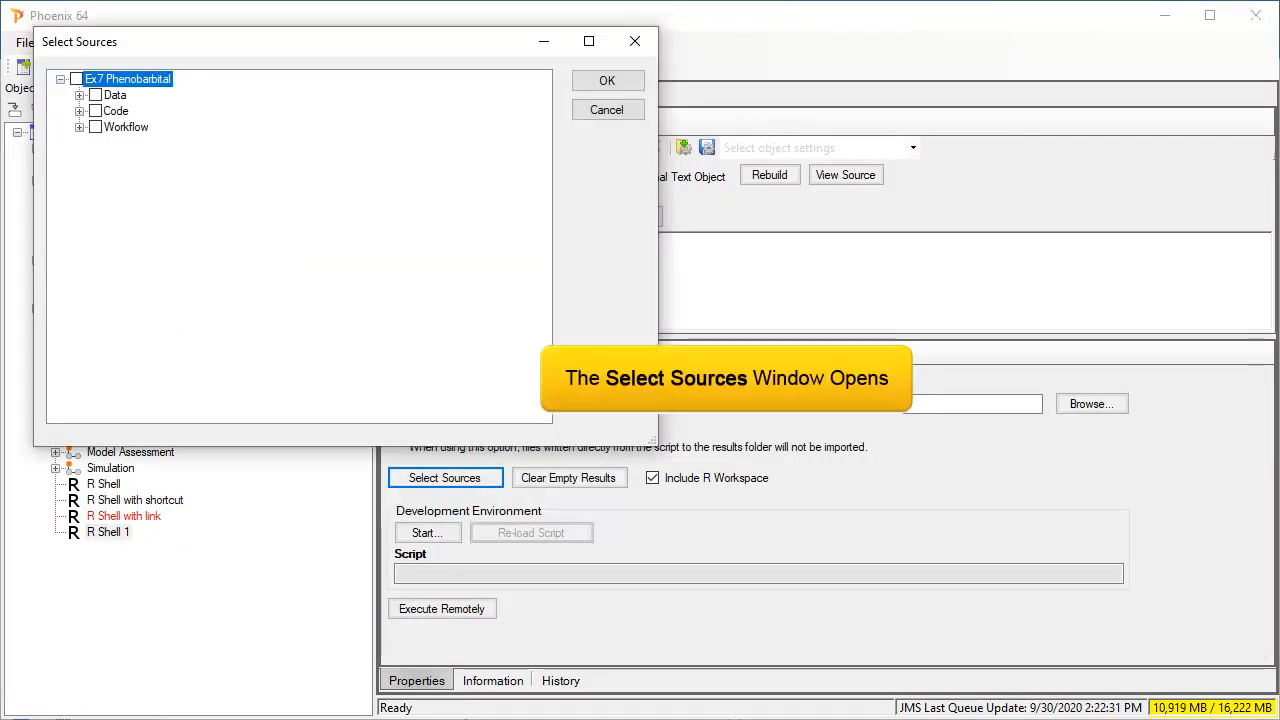
{"action": "left_click", "coordinate": [79, 127]}
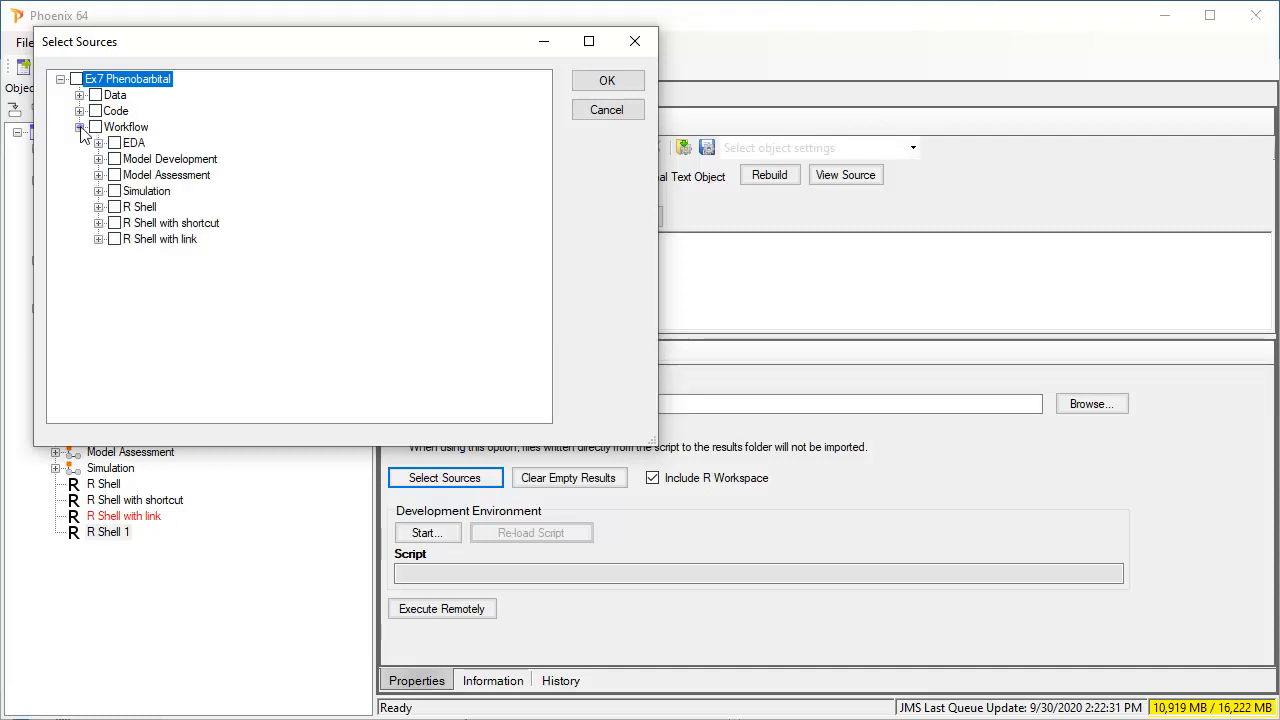
{"action": "left_click", "coordinate": [98, 159]}
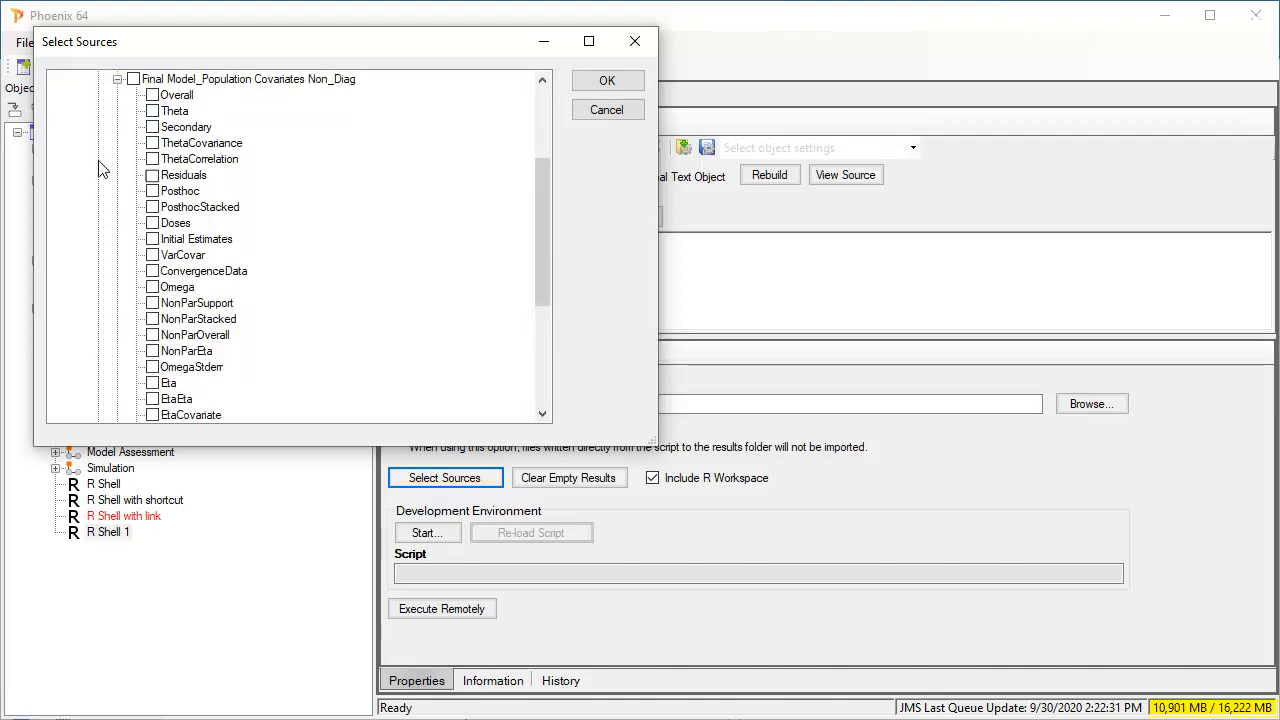
{"action": "left_click", "coordinate": [152, 175]}
{"action": "left_click", "coordinate": [607, 83]}
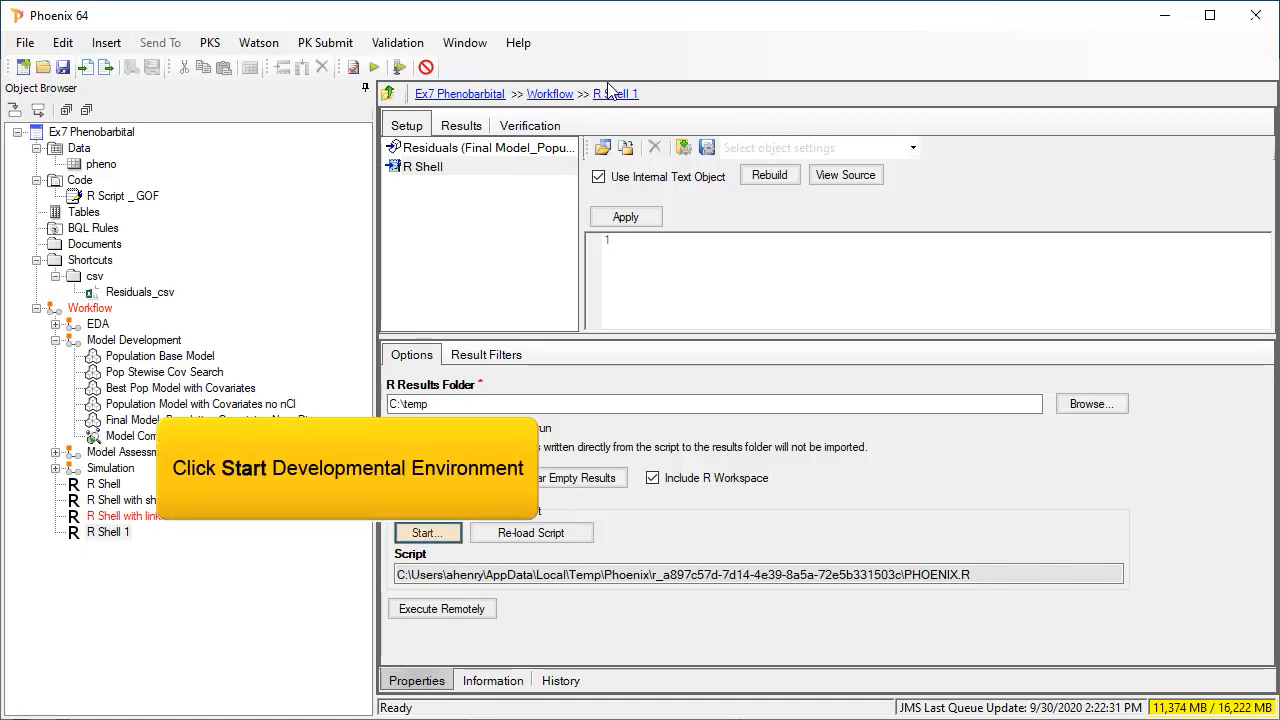
Start the development environment in RStudio for the new R Shell, and quit the R session saving the workspace image.
{"action": "left_click", "coordinate": [425, 533]}
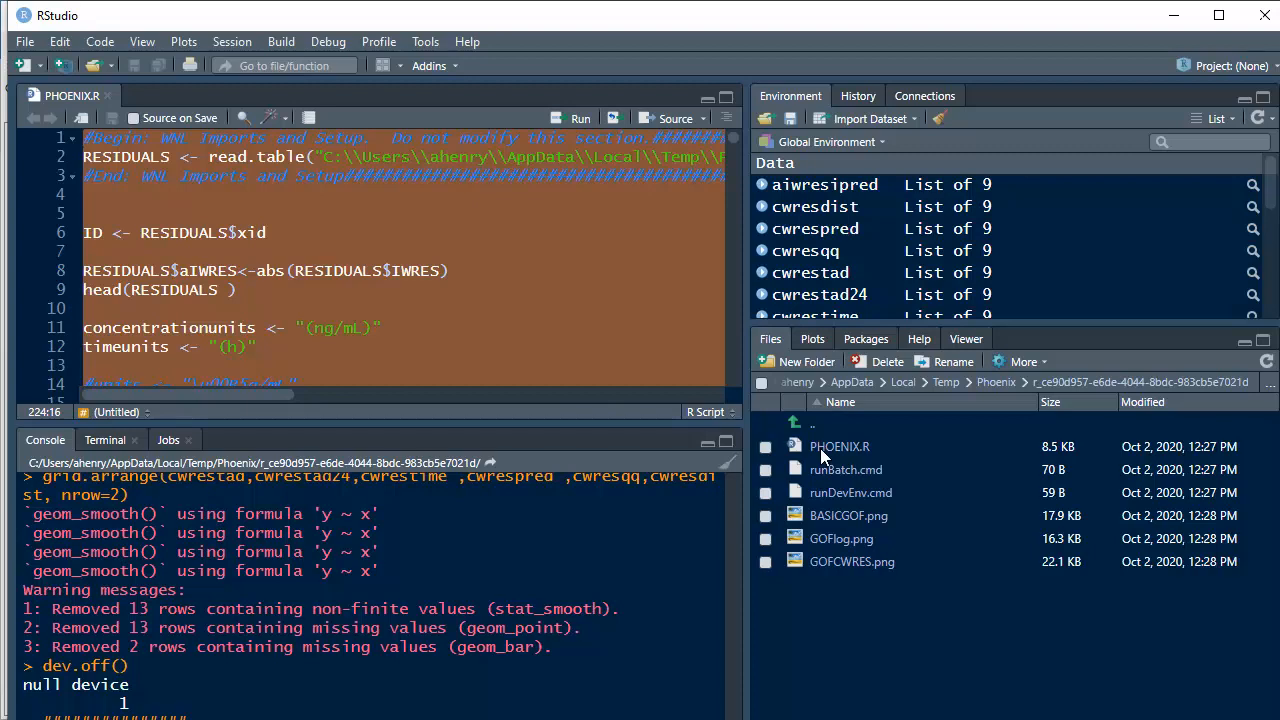
{"action": "left_click", "coordinate": [1264, 15]}
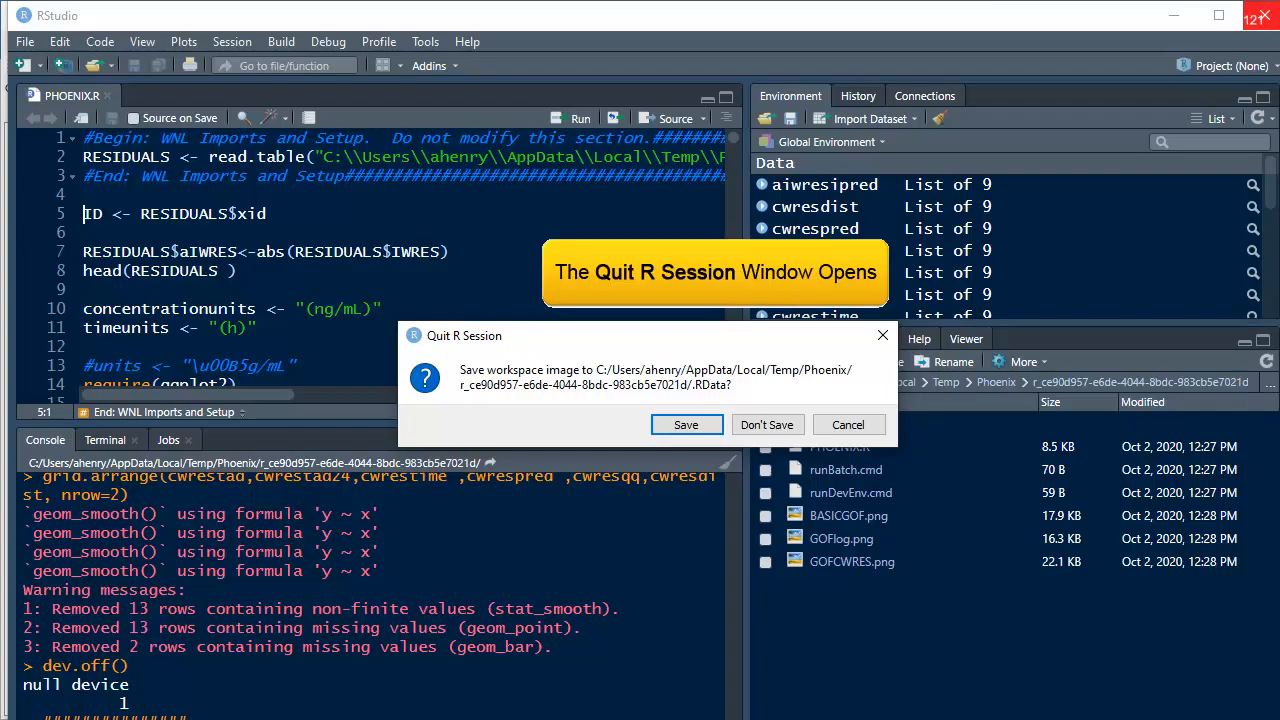
{"action": "left_click", "coordinate": [686, 425]}
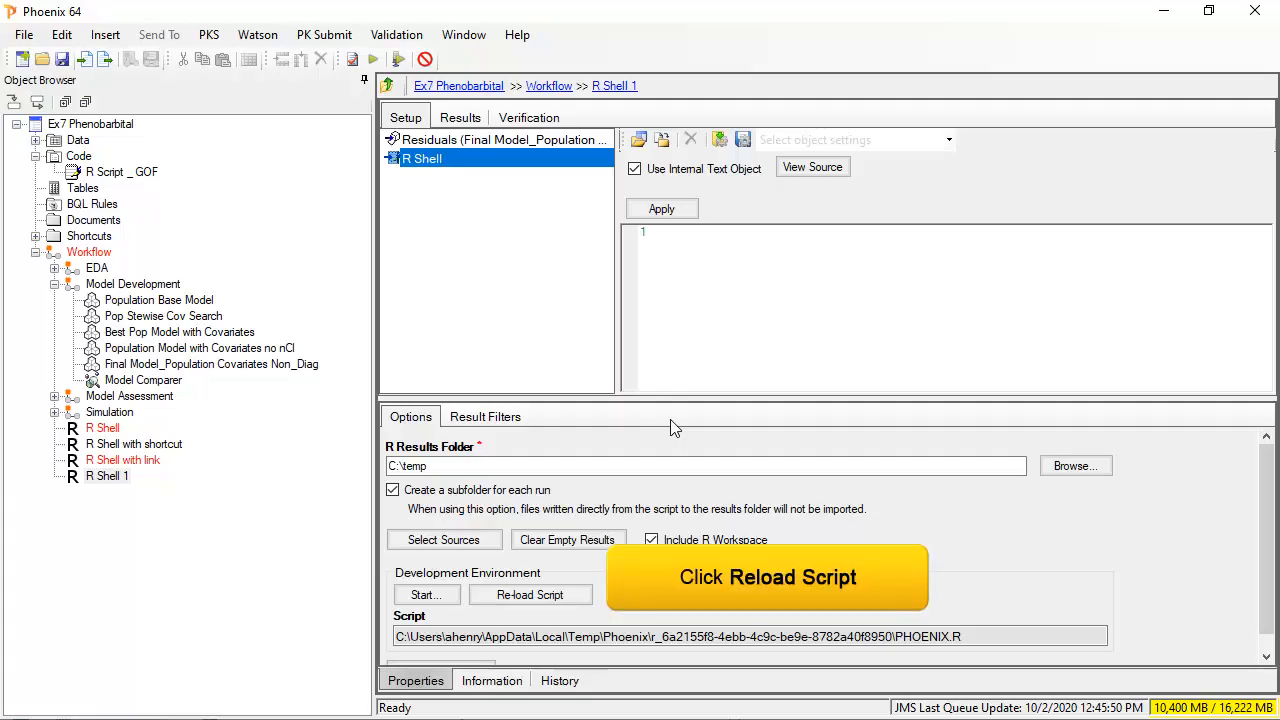
Reload the edited script into R Shell 1, apply it and execute the object.
{"action": "left_click", "coordinate": [510, 598]}
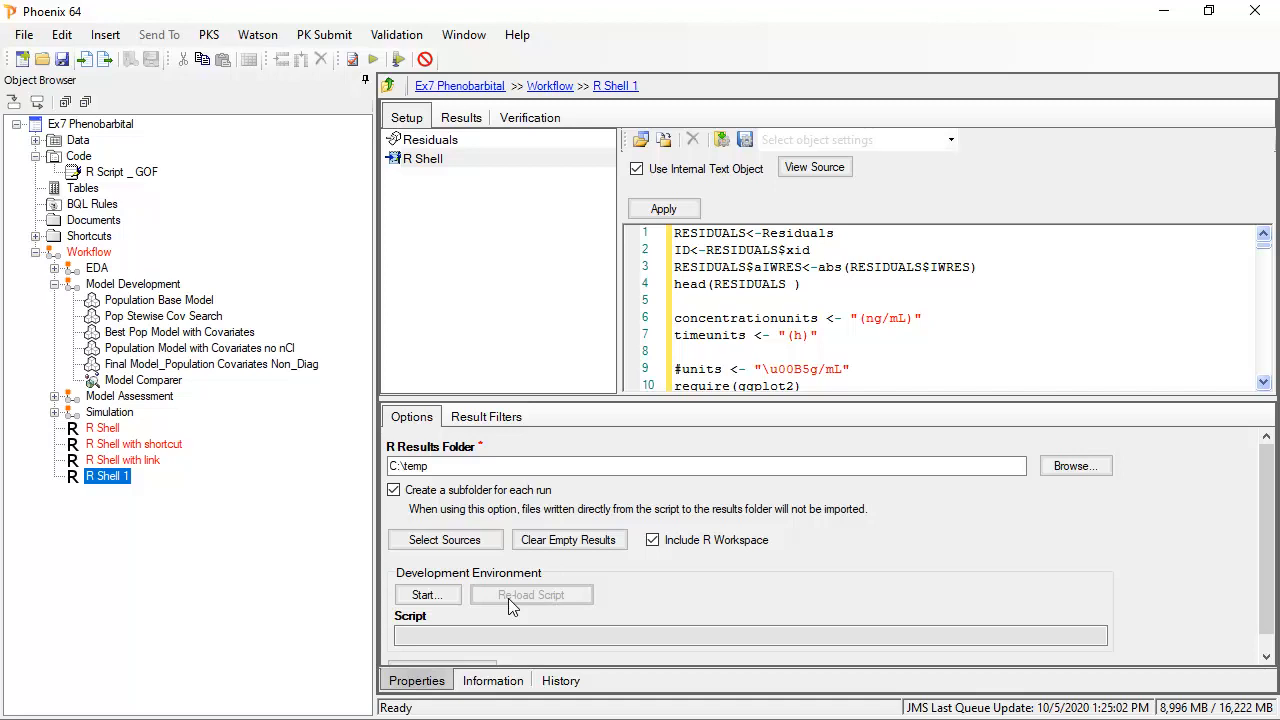
{"action": "left_click", "coordinate": [673, 209]}
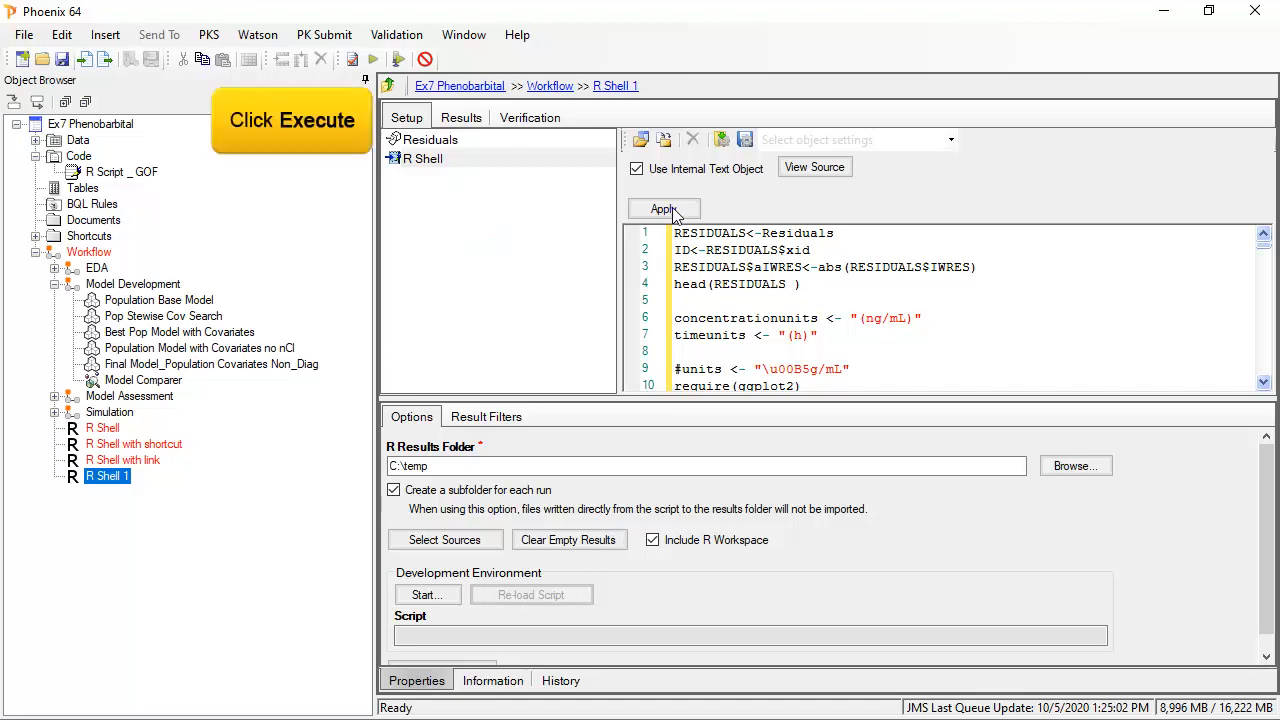
{"action": "left_click", "coordinate": [373, 59]}
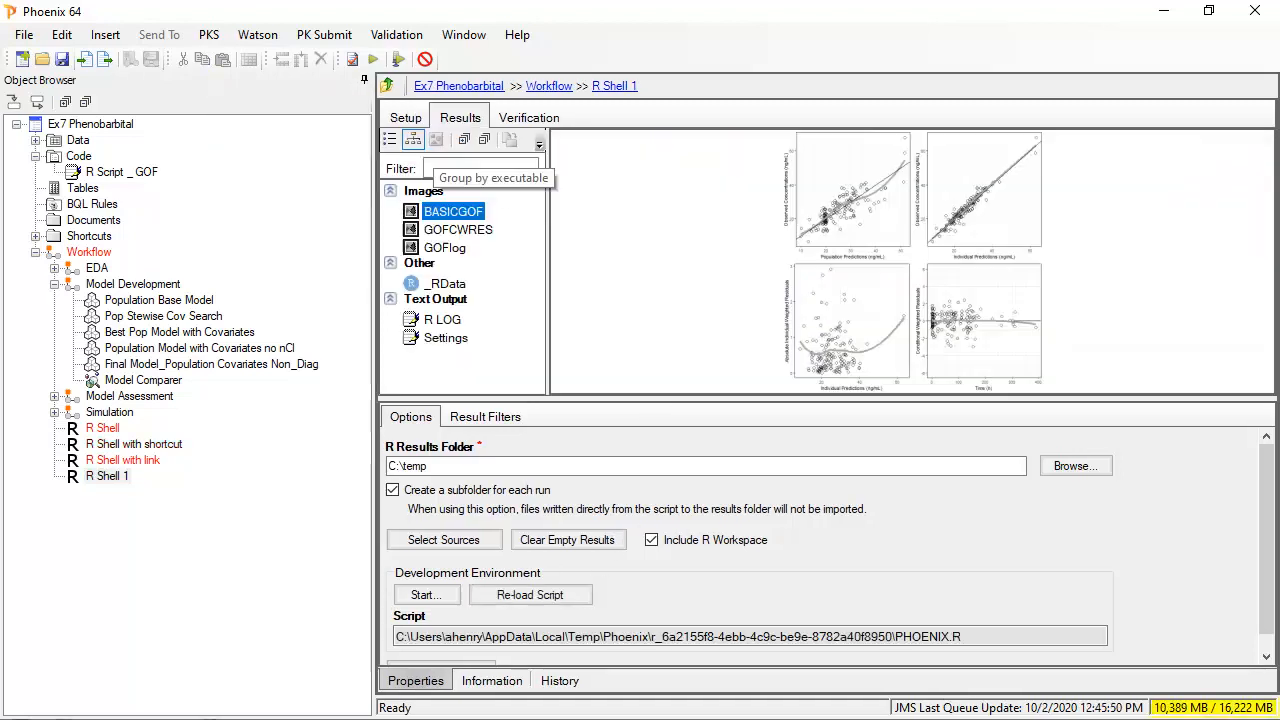